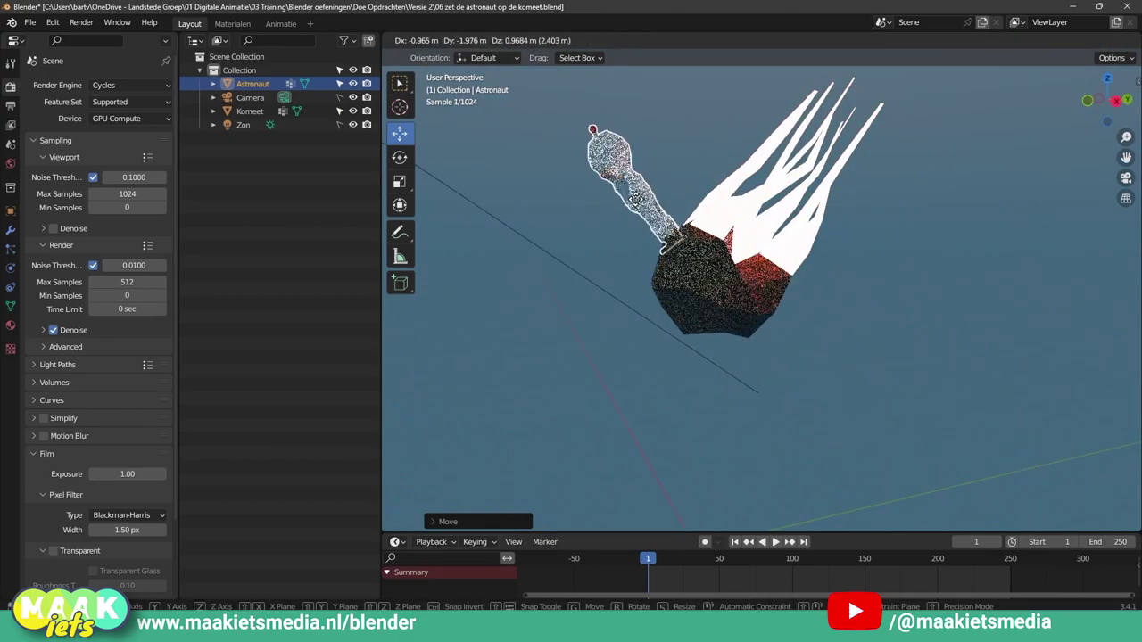
Step: Drop the astronaut onto the comet and orbit the view to check its placement
left_click(637, 199)
middle_click_drag(752, 325, 812, 302)
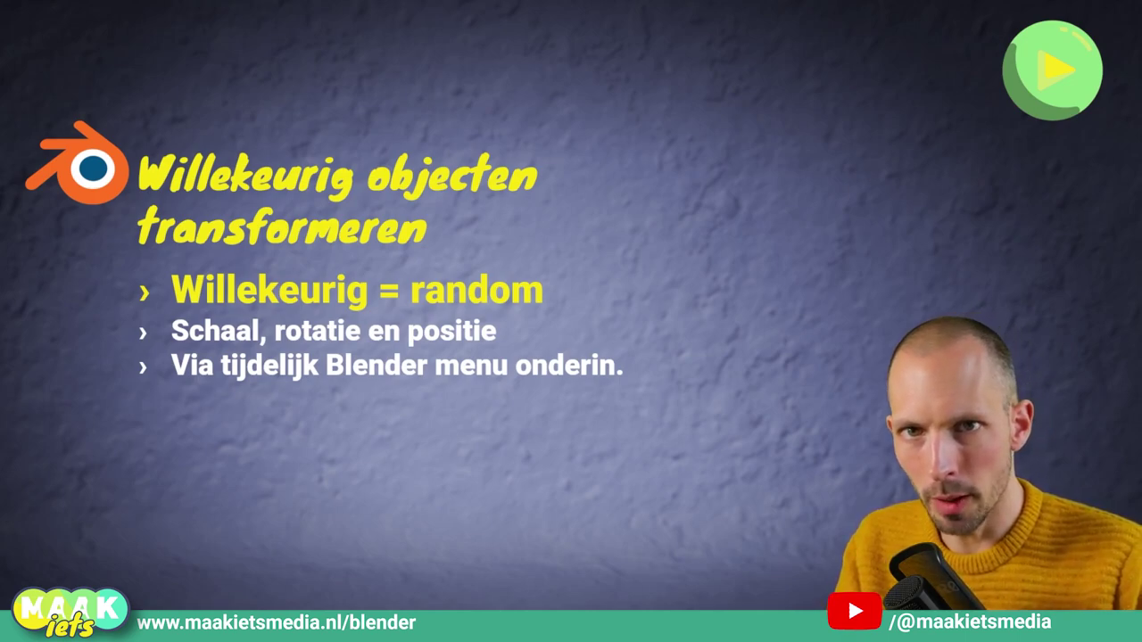
Step: Advance the slides past the scale, rotation, position and temporary-menu points to the next slide
key("Right")
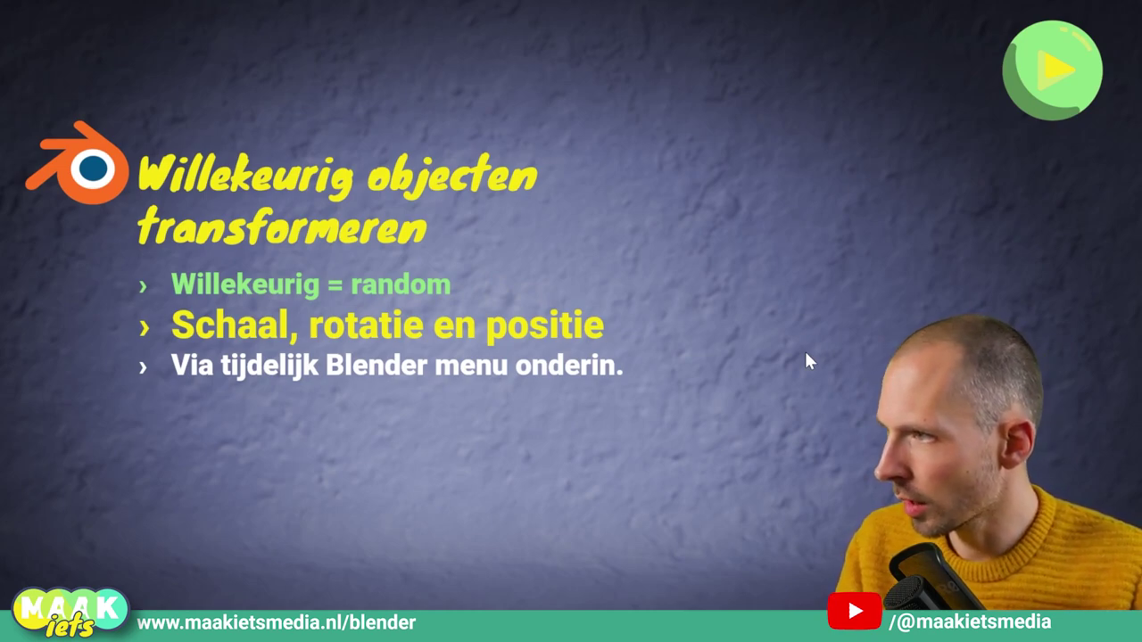
key("Right")
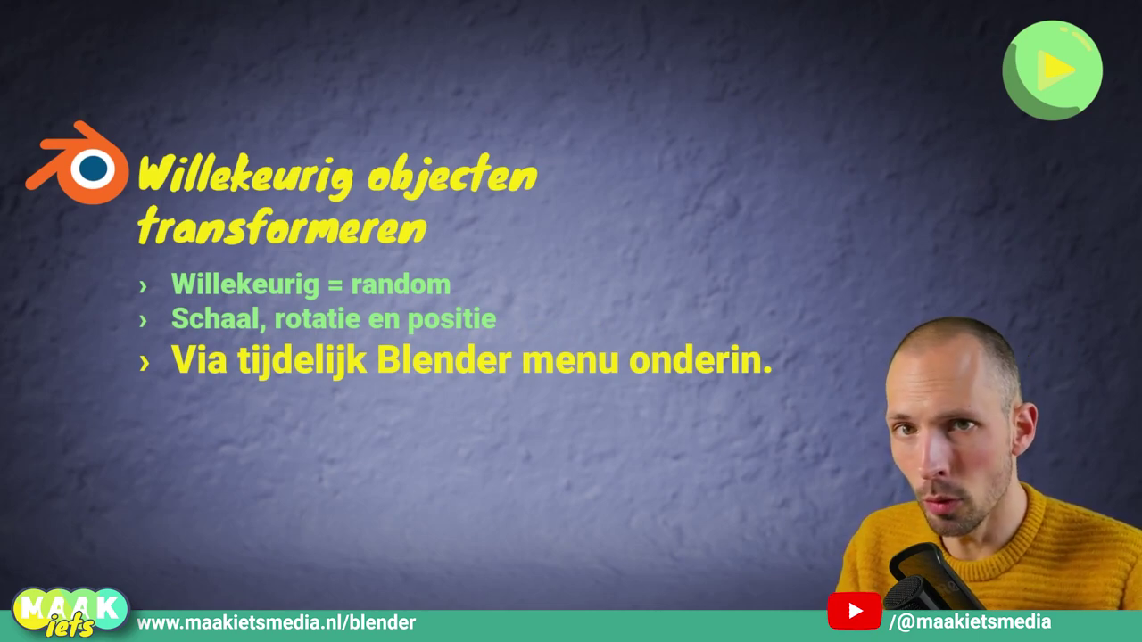
key("Right")
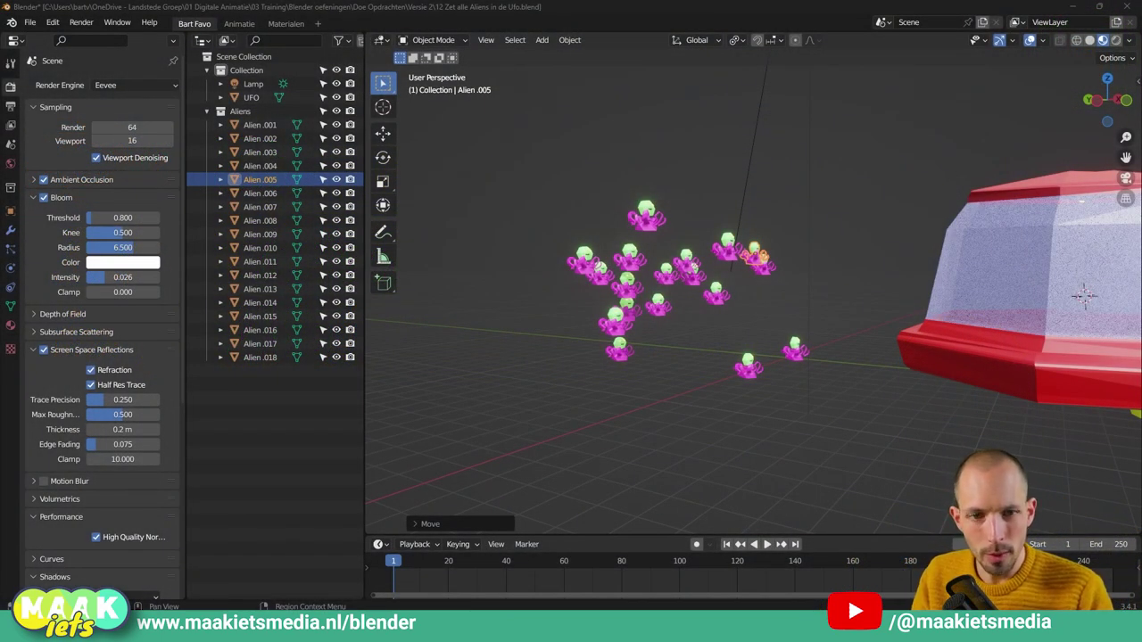
Step: Deselect the moved alien, orbit around the UFO dome, and box-select the entire alien grid
left_click(792, 217)
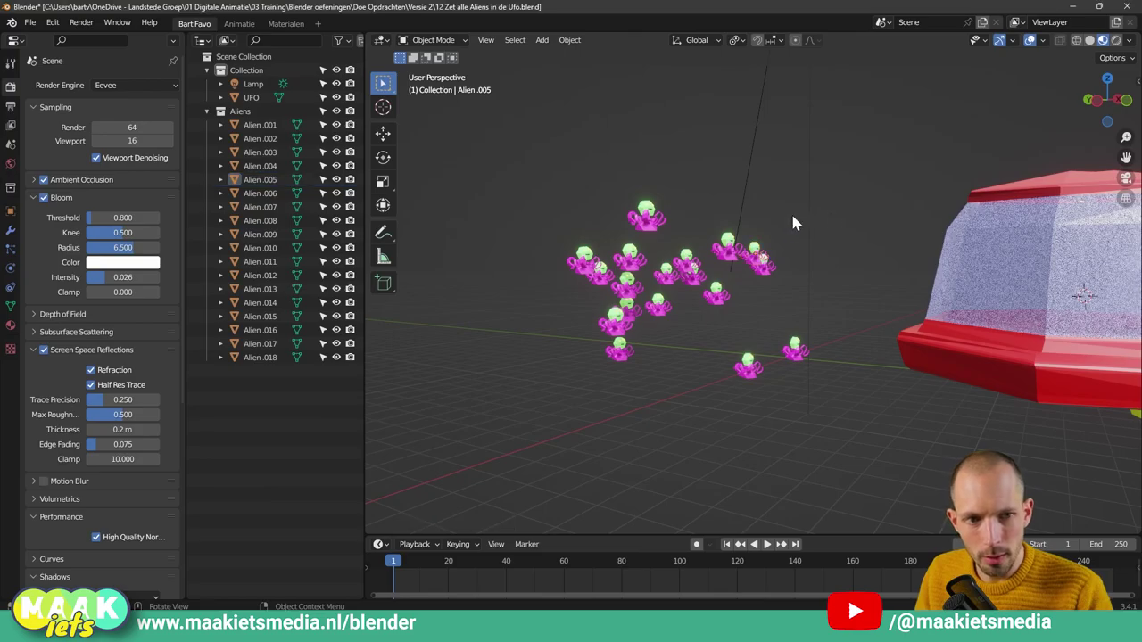
left_click_drag(1118, 96, 1012, 146)
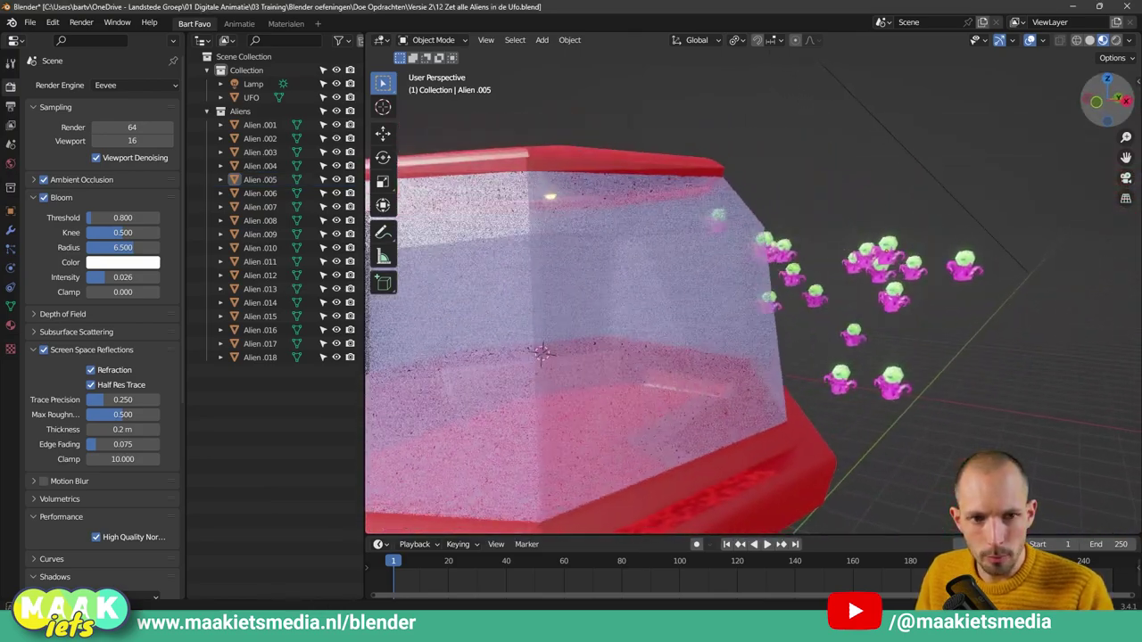
left_click_drag(1109, 100, 1091, 103)
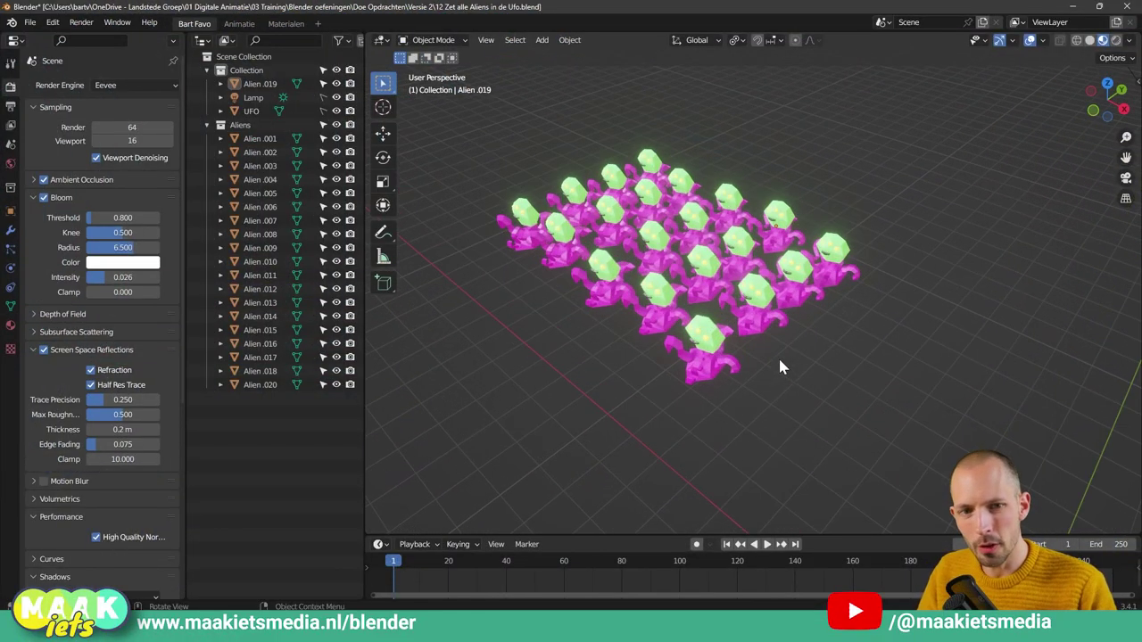
mouse_move(776, 360)
middle_mouse_down()
mouse_move(840, 460)
mouse_move(752, 383)
mouse_move(795, 375)
mouse_move(822, 352)
mouse_move(776, 379)
mouse_move(849, 387)
mouse_move(824, 400)
middle_mouse_up()
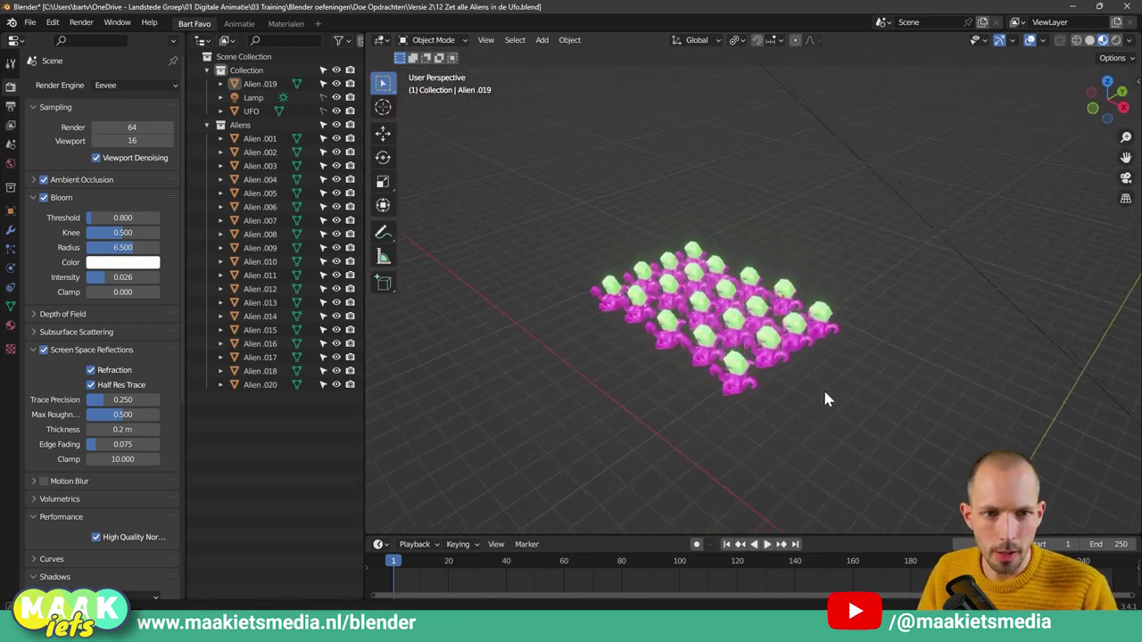
left_click_drag(917, 431, 558, 214)
Step: Run Object > Transform > Randomize Transform on the aliens, leaving location and rotation at 0 and scale 1.00
left_click(575, 41)
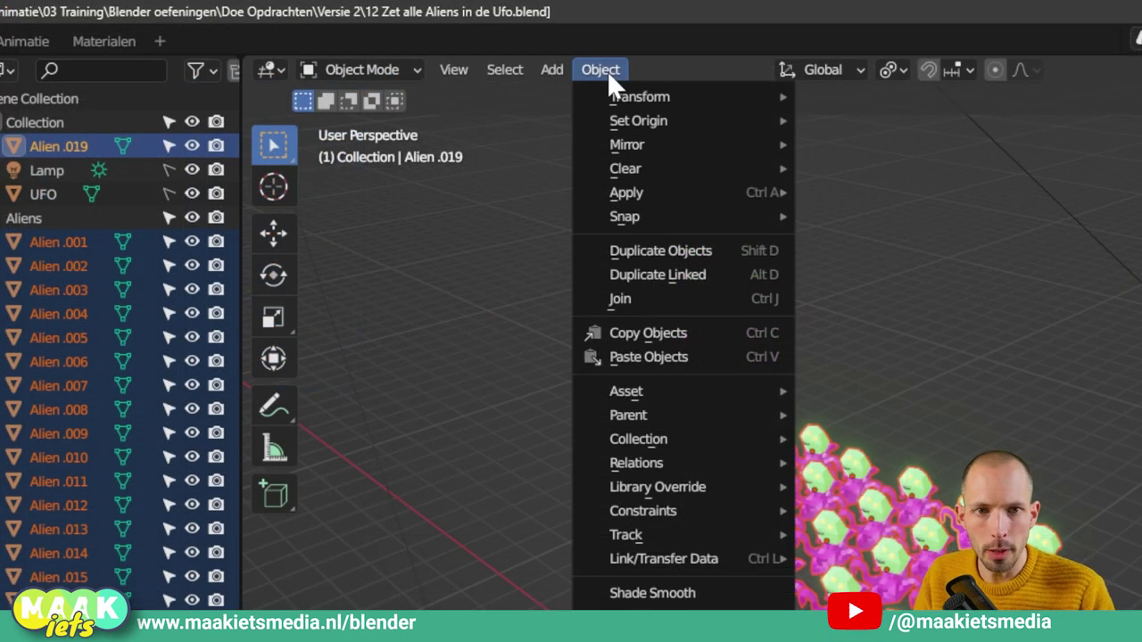
mouse_move(639, 96)
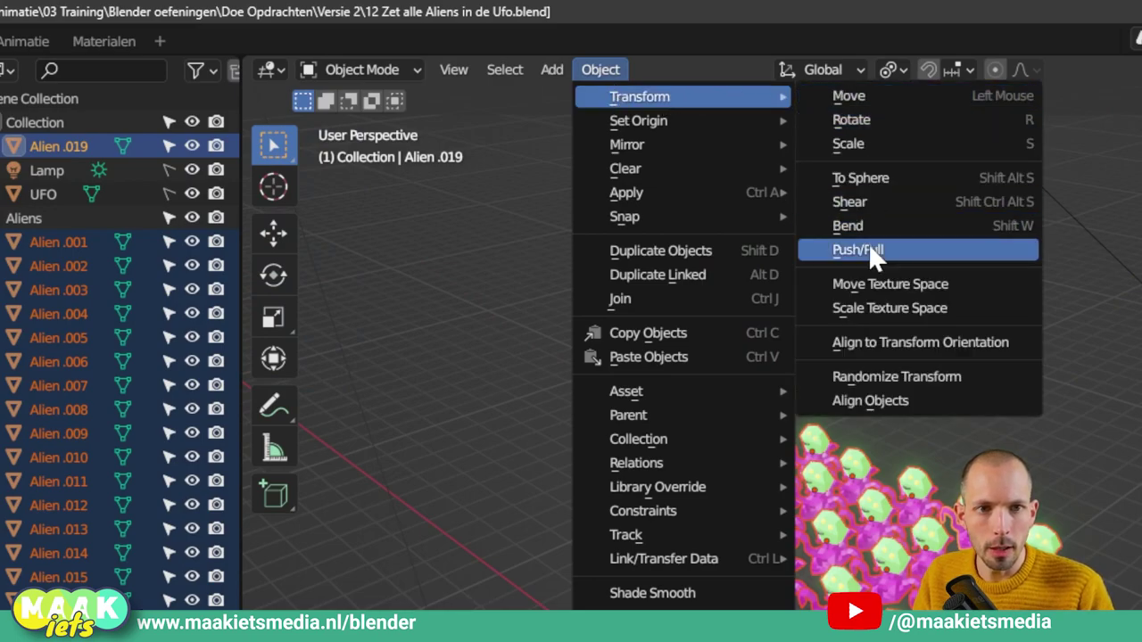
left_click(924, 376)
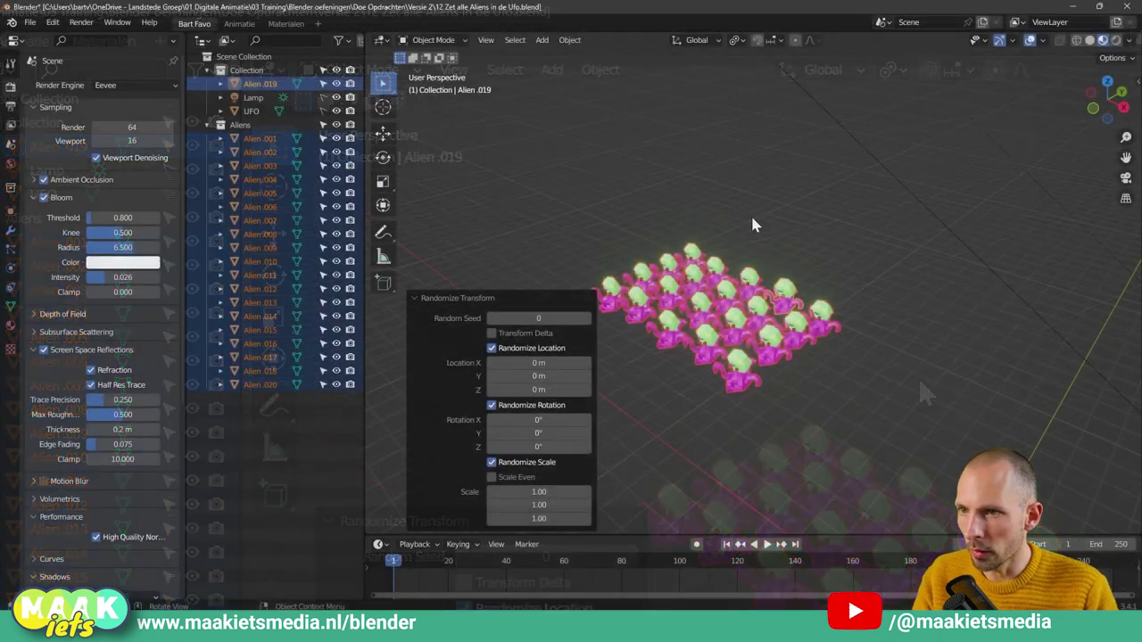
left_click(412, 300)
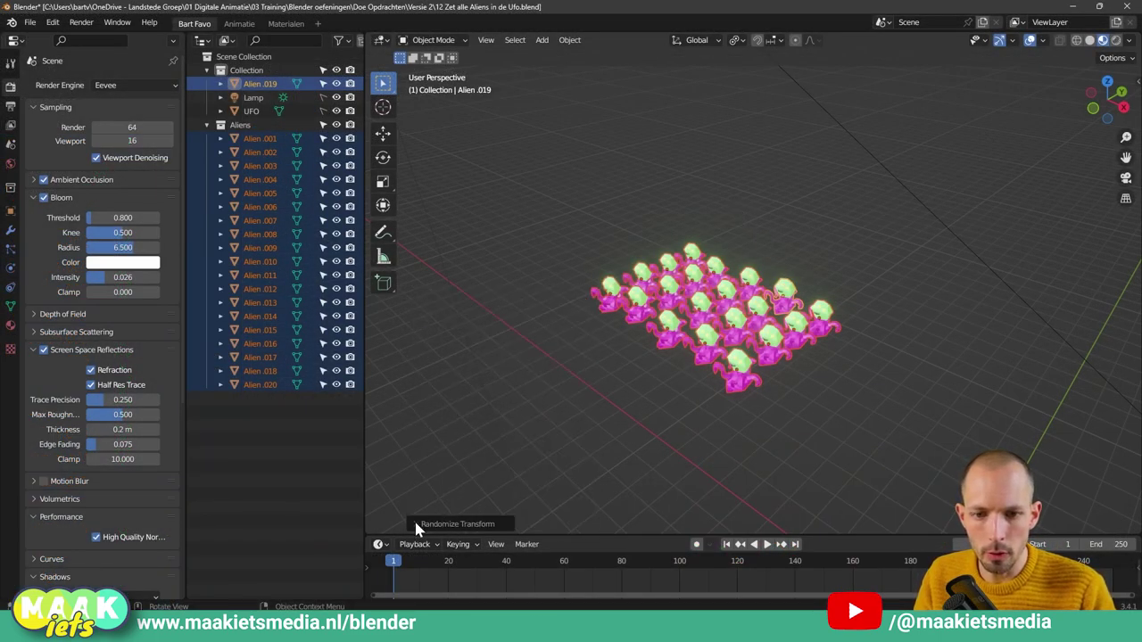
left_click(410, 520)
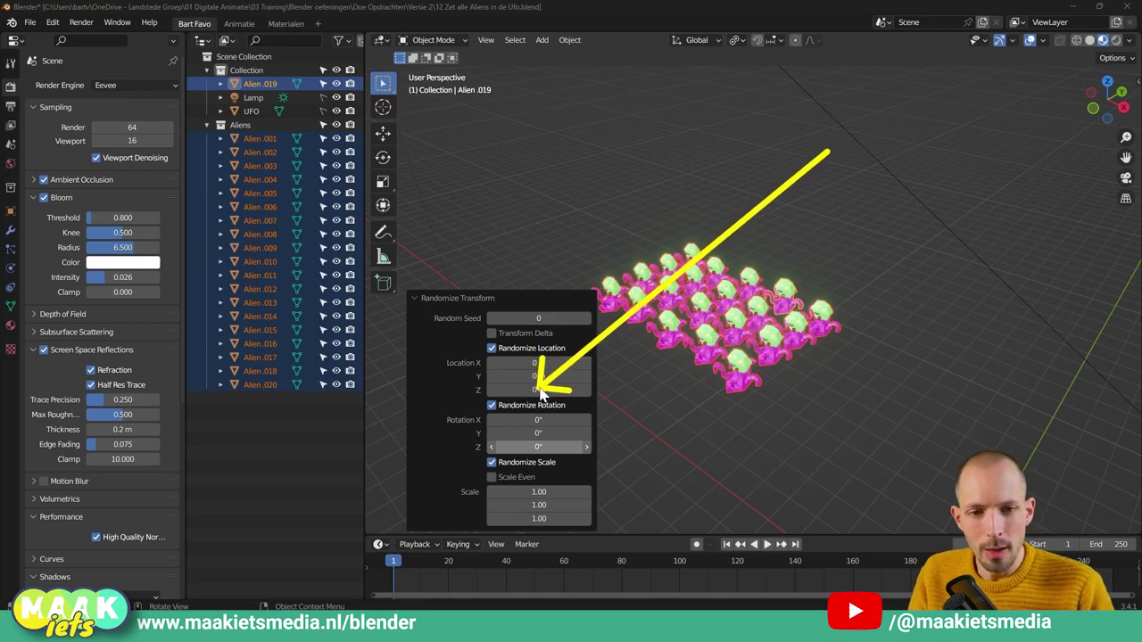
key("Return")
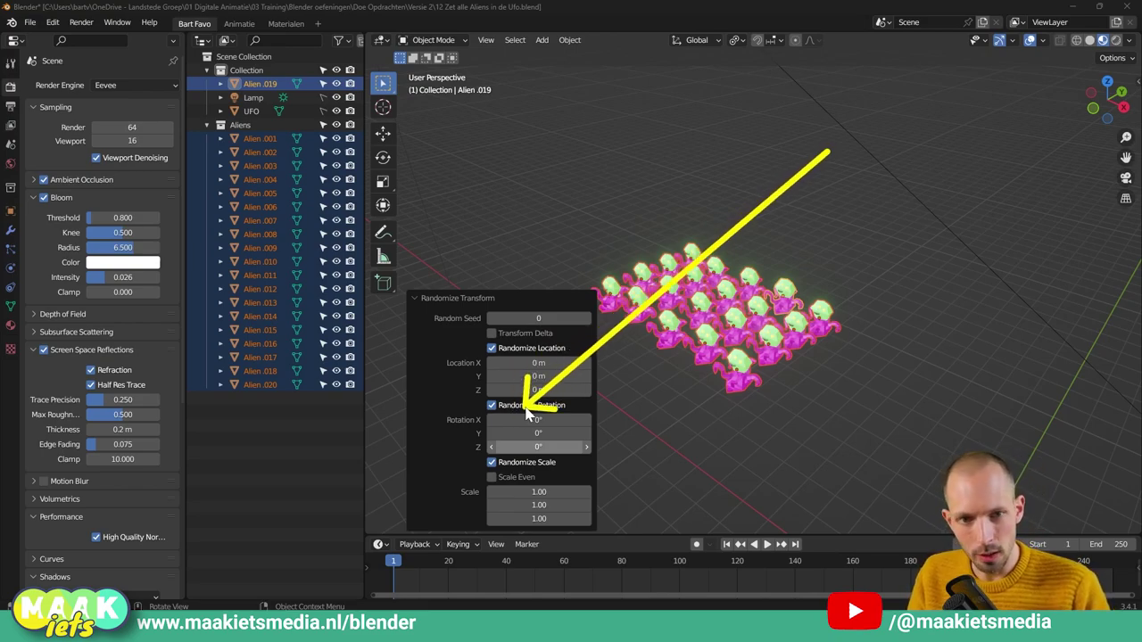
left_click(562, 227)
scroll(671, 245, "up", 2)
scroll(670, 245, "up", 2)
left_click(671, 246)
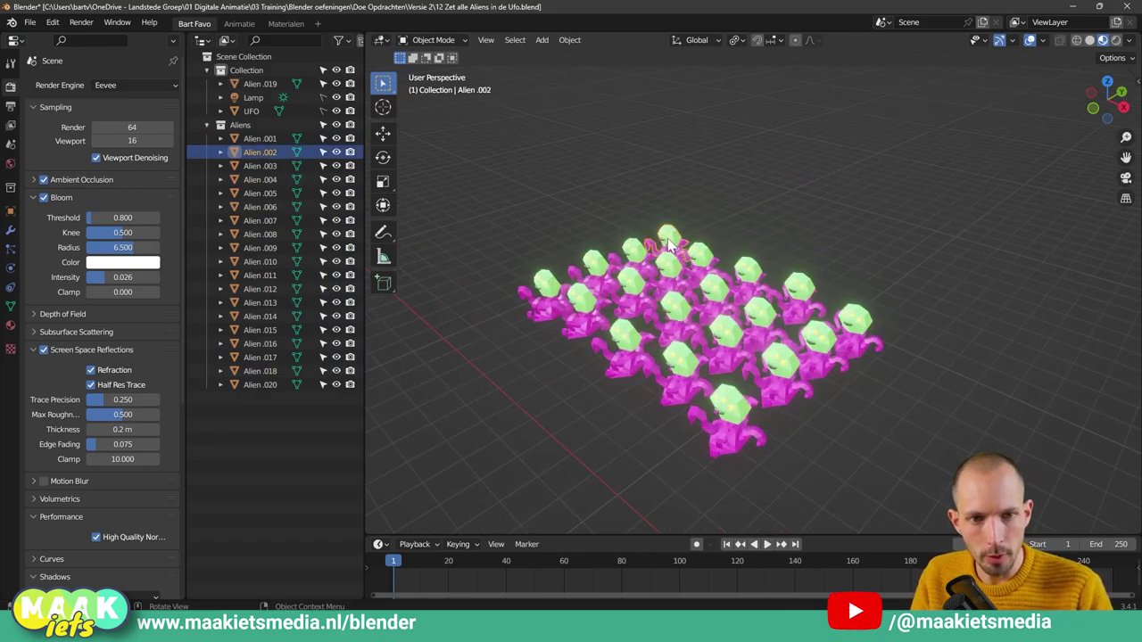
left_click_drag(671, 245, 674, 177)
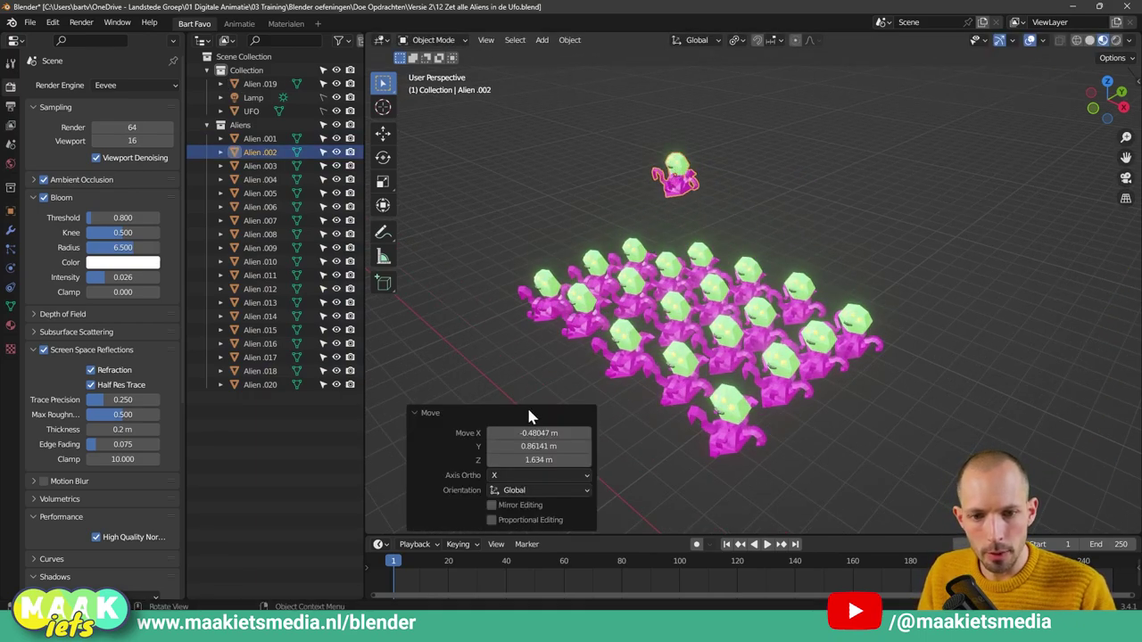
left_click(432, 416)
left_click(416, 522)
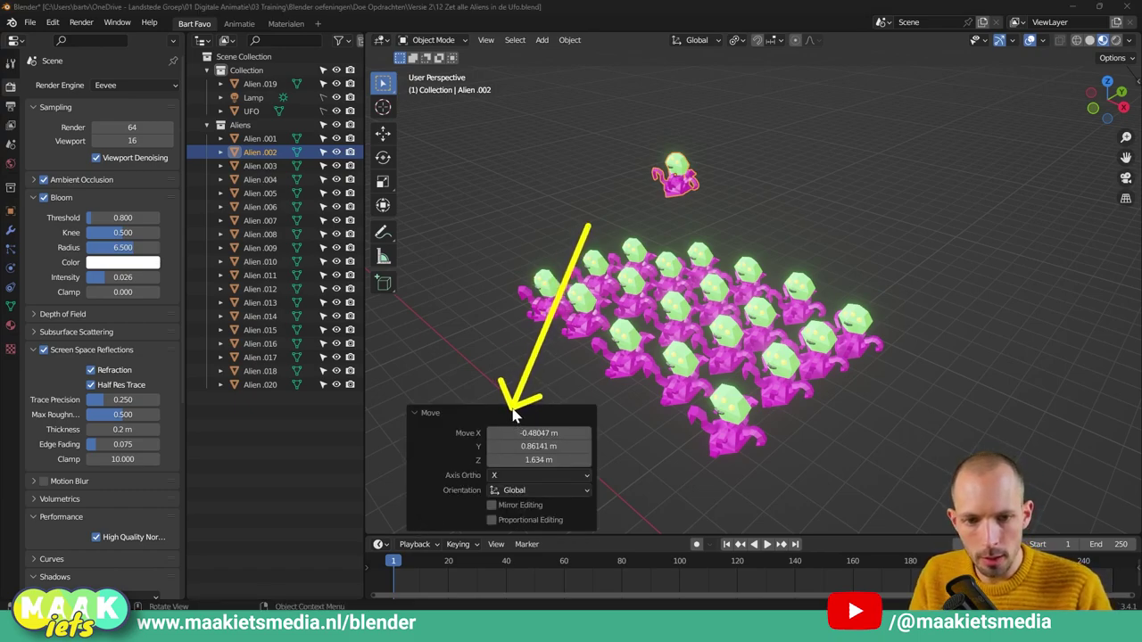
mouse_move(522, 433)
left_mouse_down()
mouse_move(535, 433)
mouse_move(549, 460)
left_mouse_up()
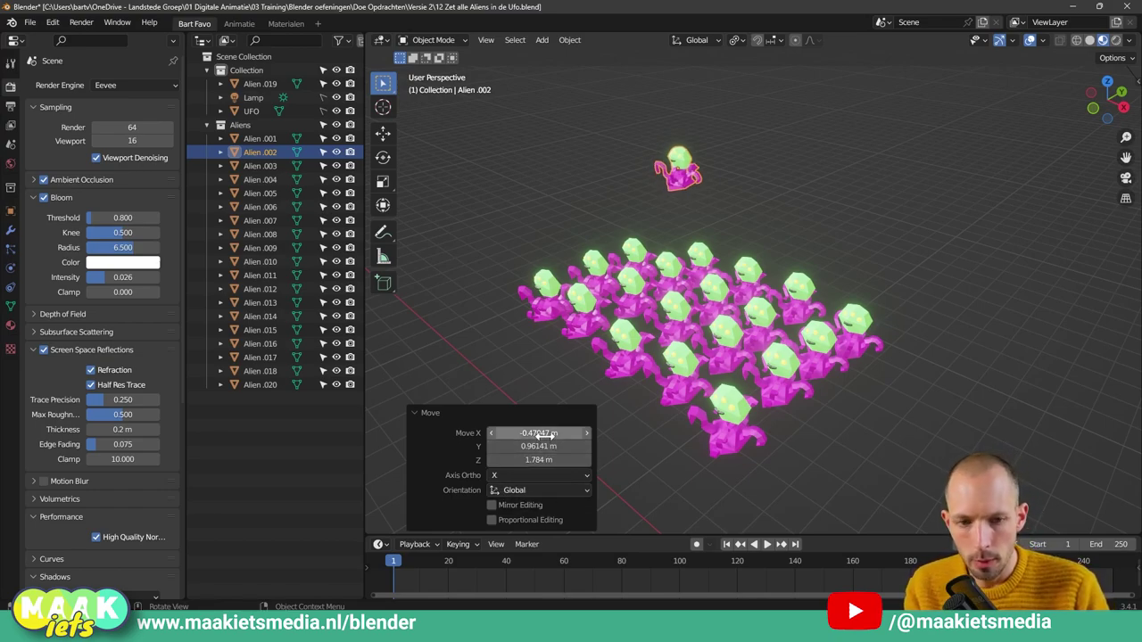
left_click(701, 154)
left_click(686, 169)
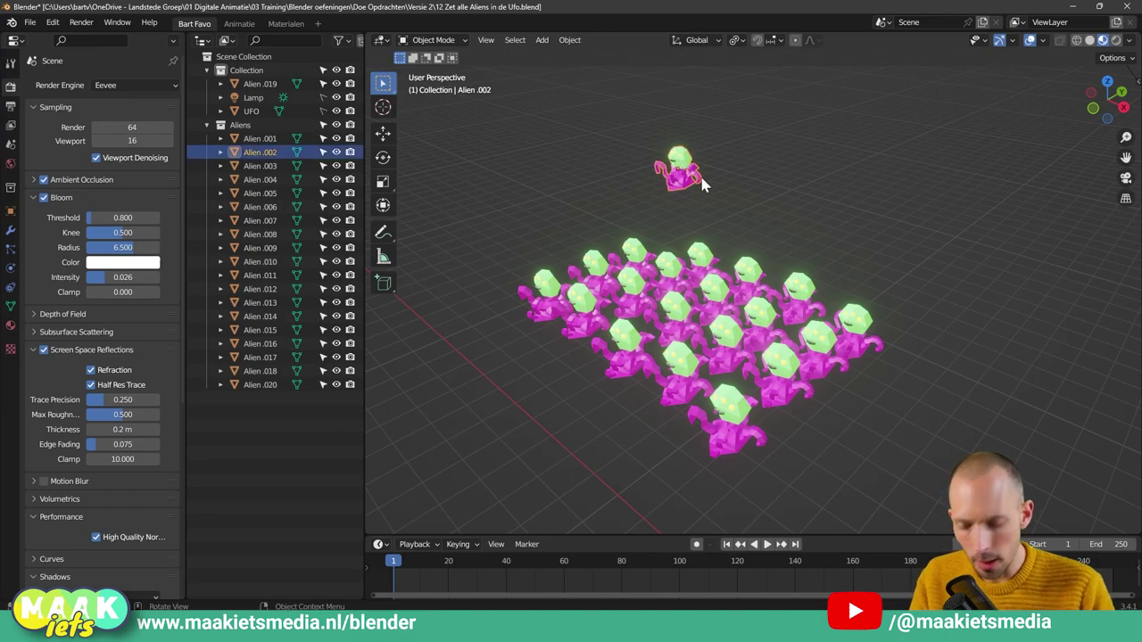
key("r")
left_click(773, 237)
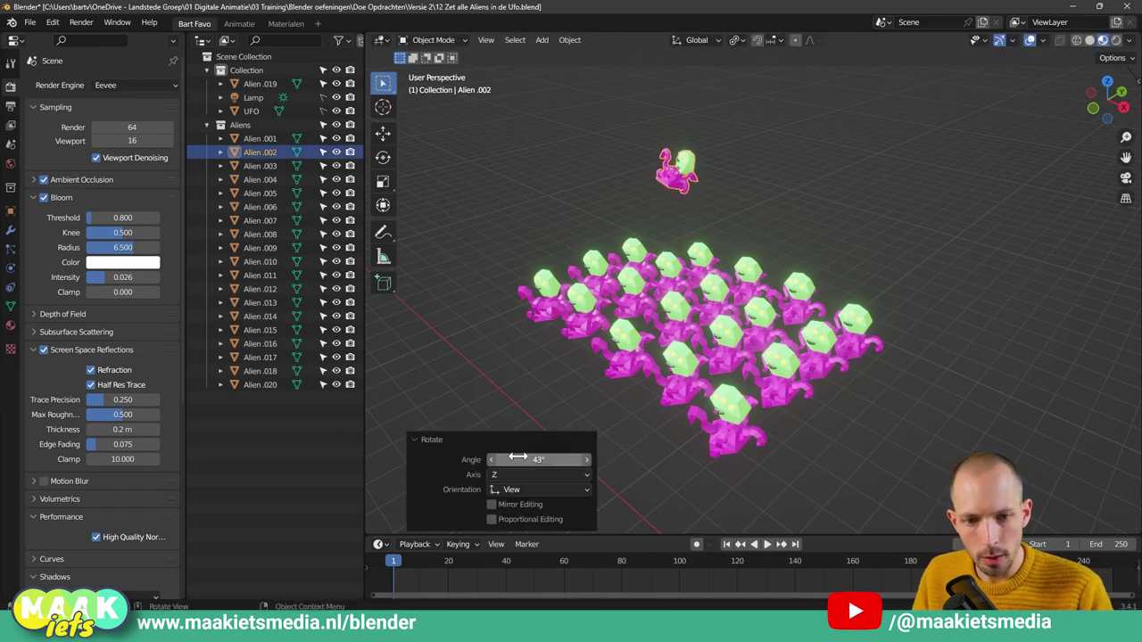
left_click(414, 439)
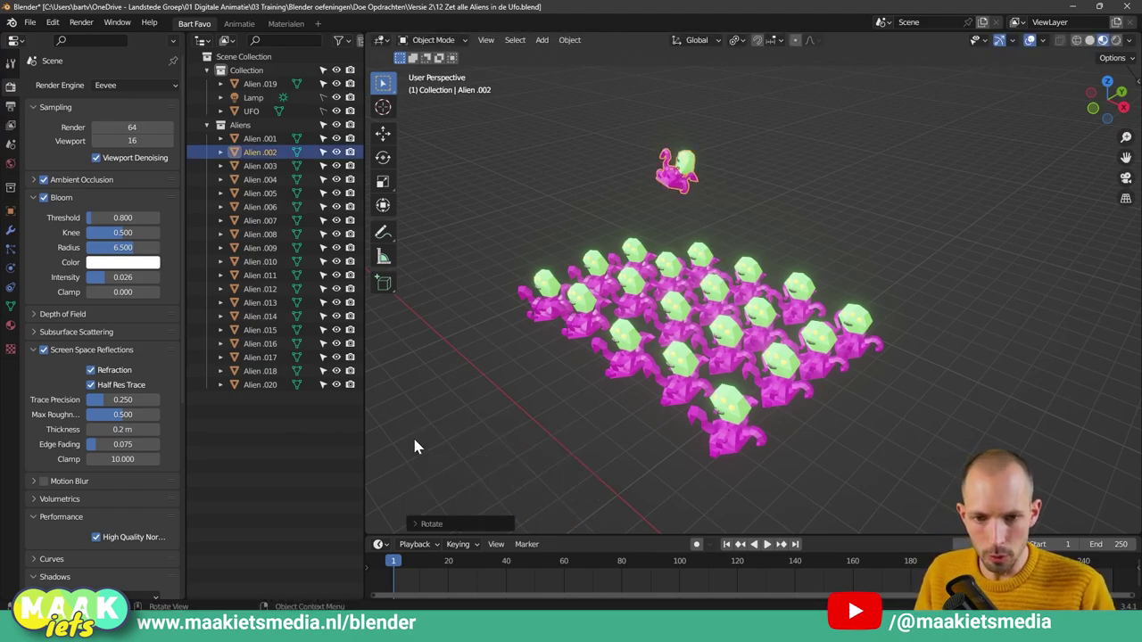
left_click(417, 526)
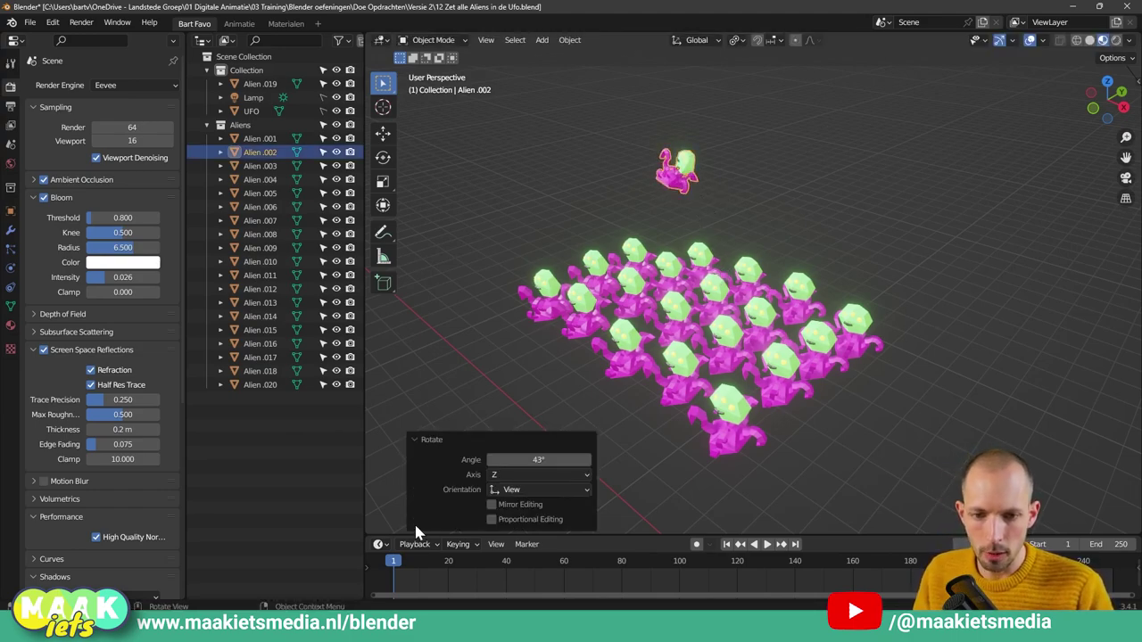
left_click(446, 409)
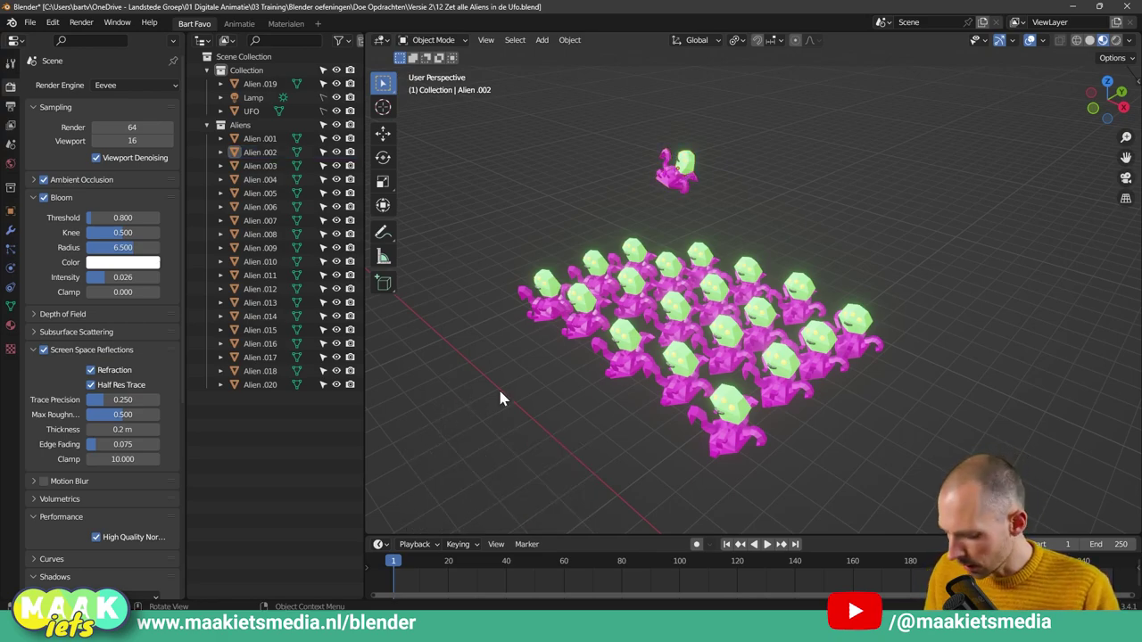
key("ctrl+z")
key("ctrl+z")
key("ctrl+z")
key("ctrl+z")
key("ctrl+z")
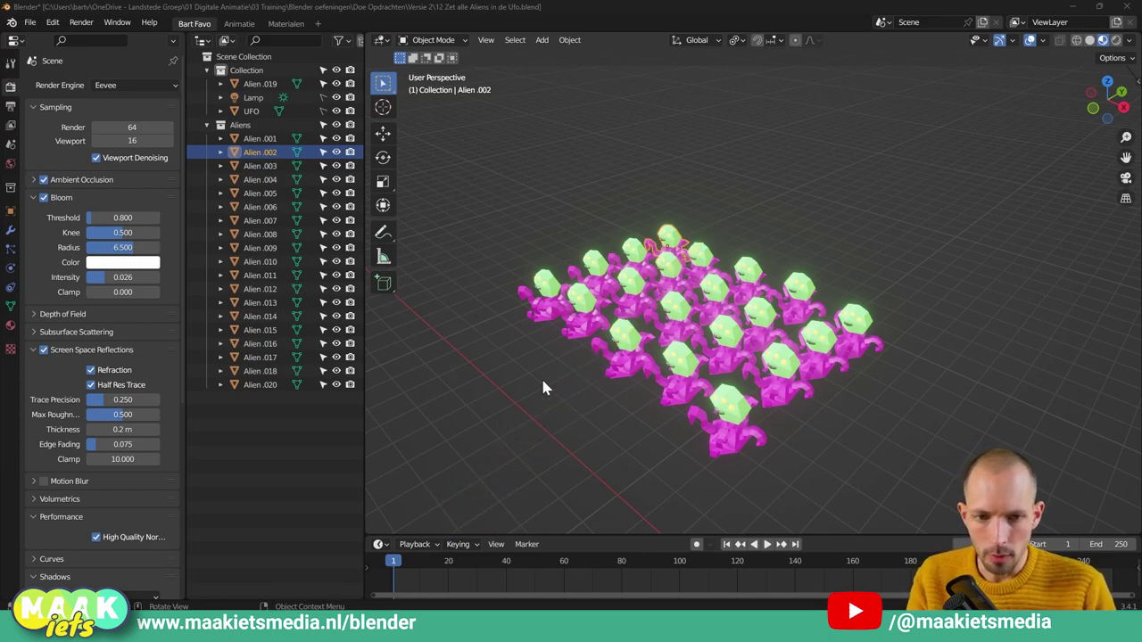
Step: Reselect all the aliens in the grid and run Randomize Transform on them again
left_click(670, 158)
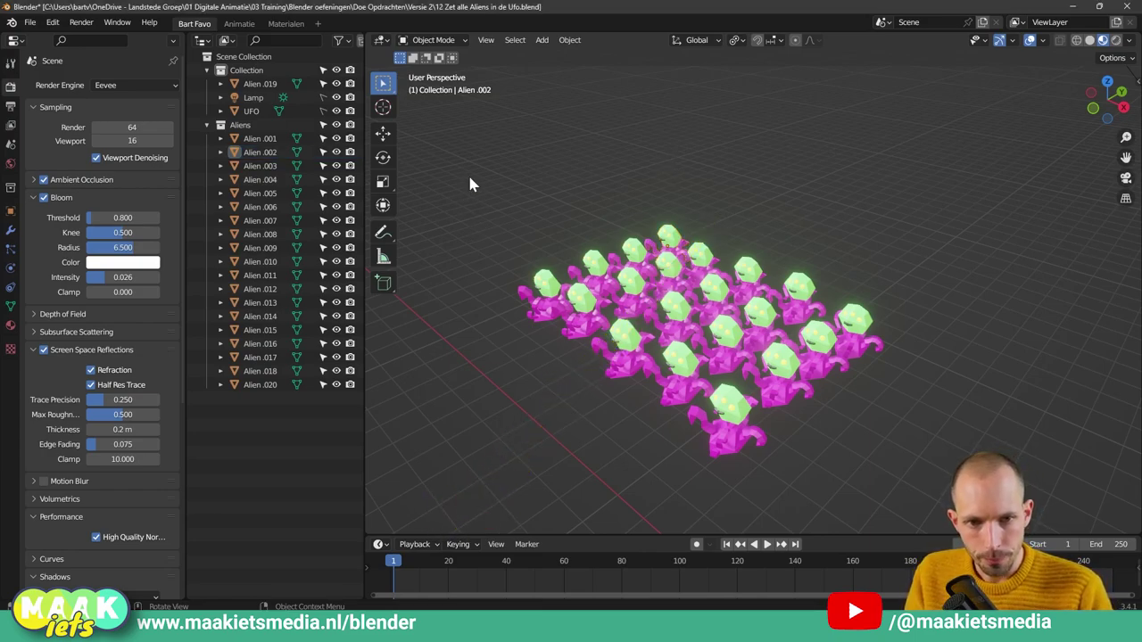
left_click_drag(471, 183, 914, 473)
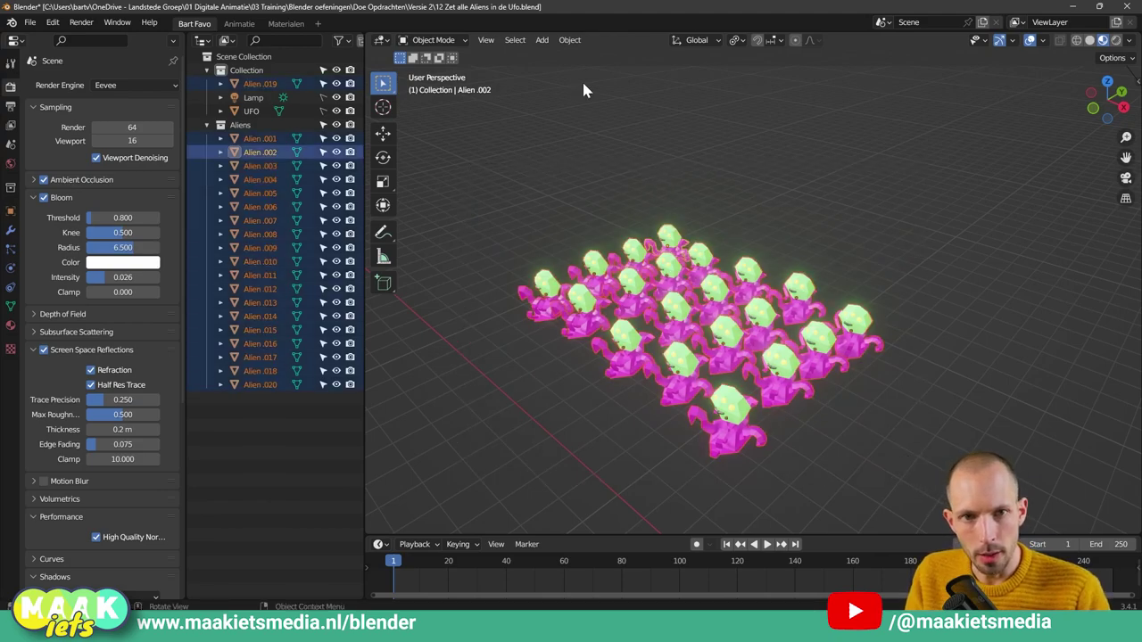
left_click(570, 41)
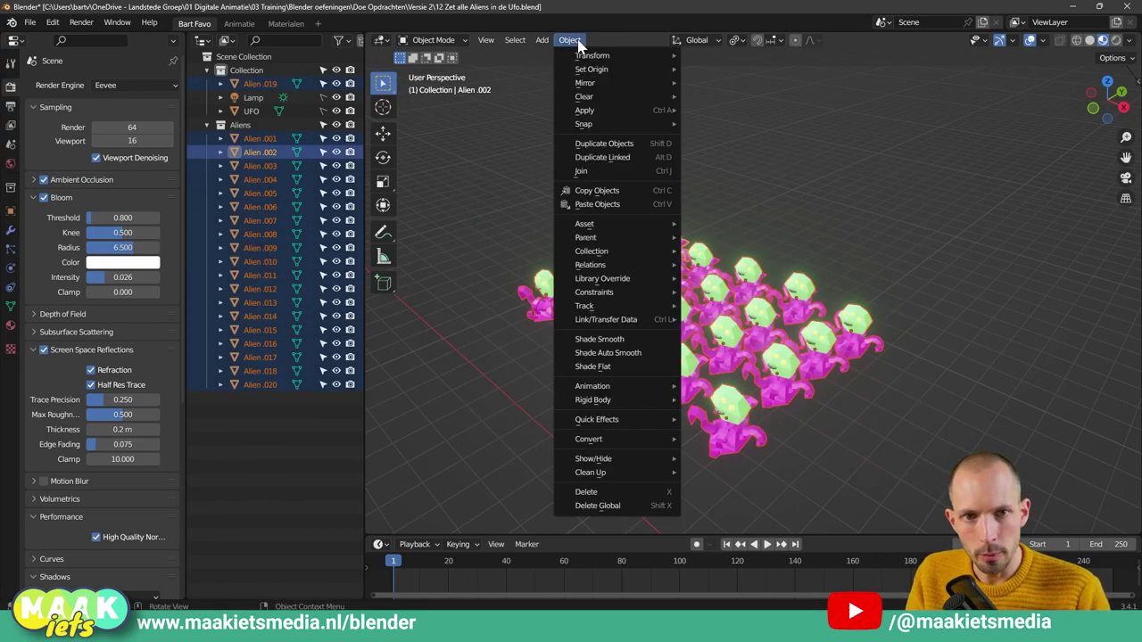
mouse_move(592, 56)
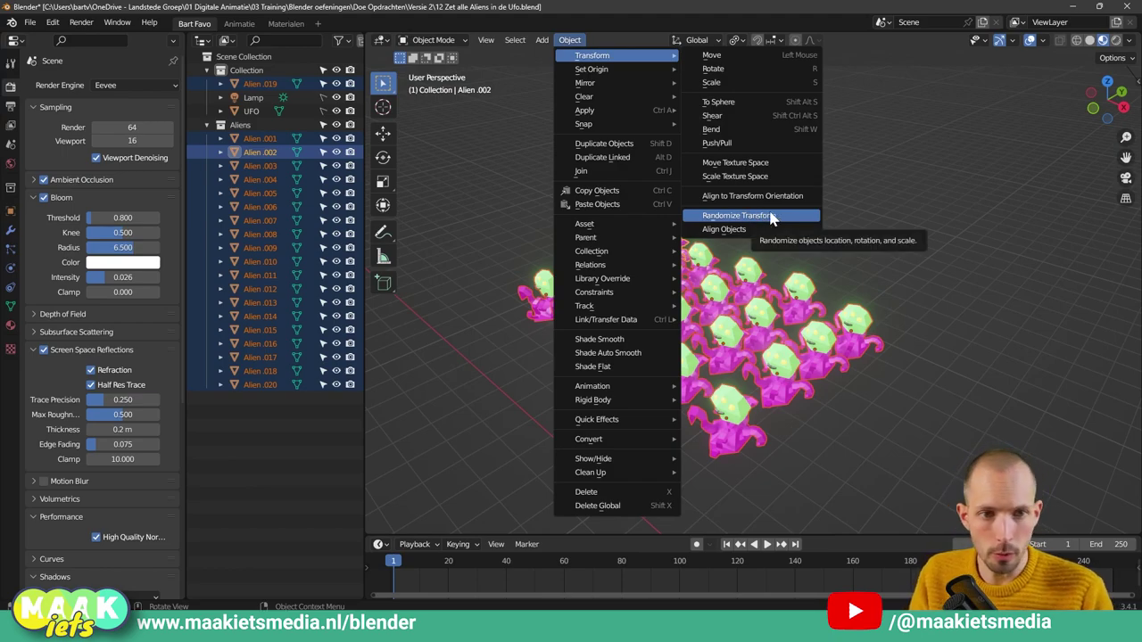
left_click(772, 219)
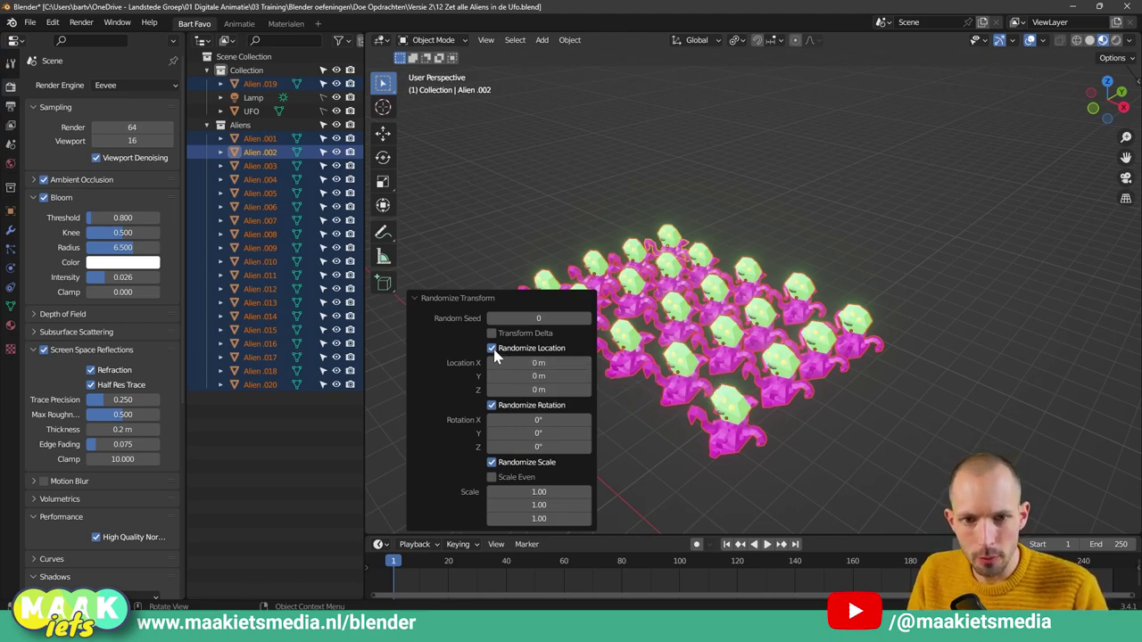
Step: Set random location to 3.1, 1.8 and 2.4 m and random X rotation to 41°
mouse_move(537, 363)
left_mouse_down()
mouse_move(700, 363)
mouse_move(658, 363)
left_mouse_up()
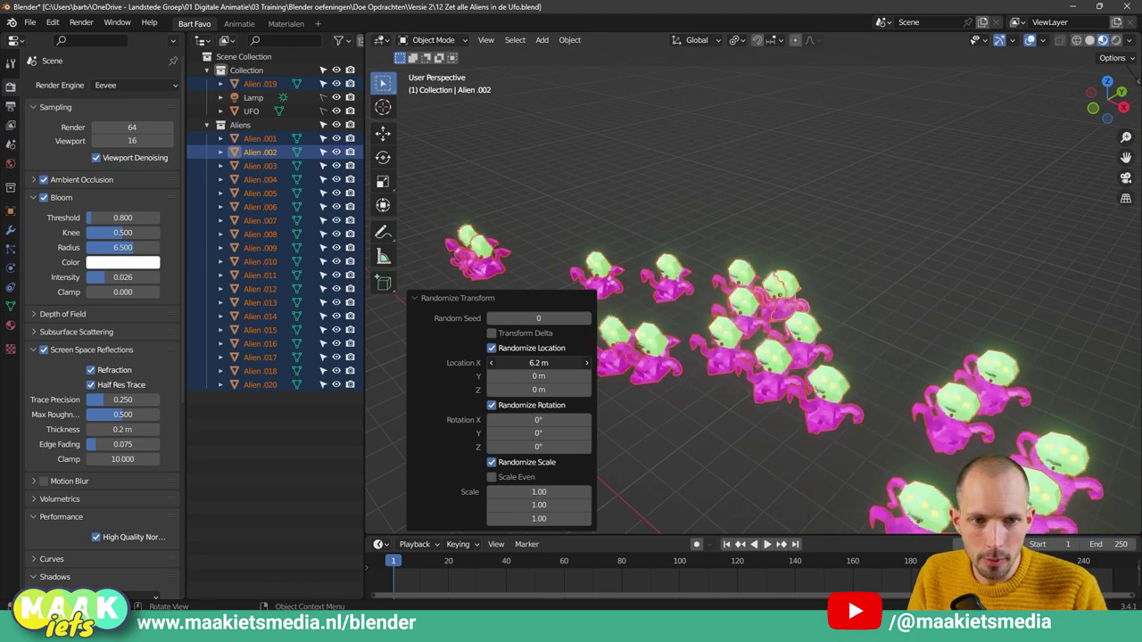
left_click_drag(539, 376, 557, 390)
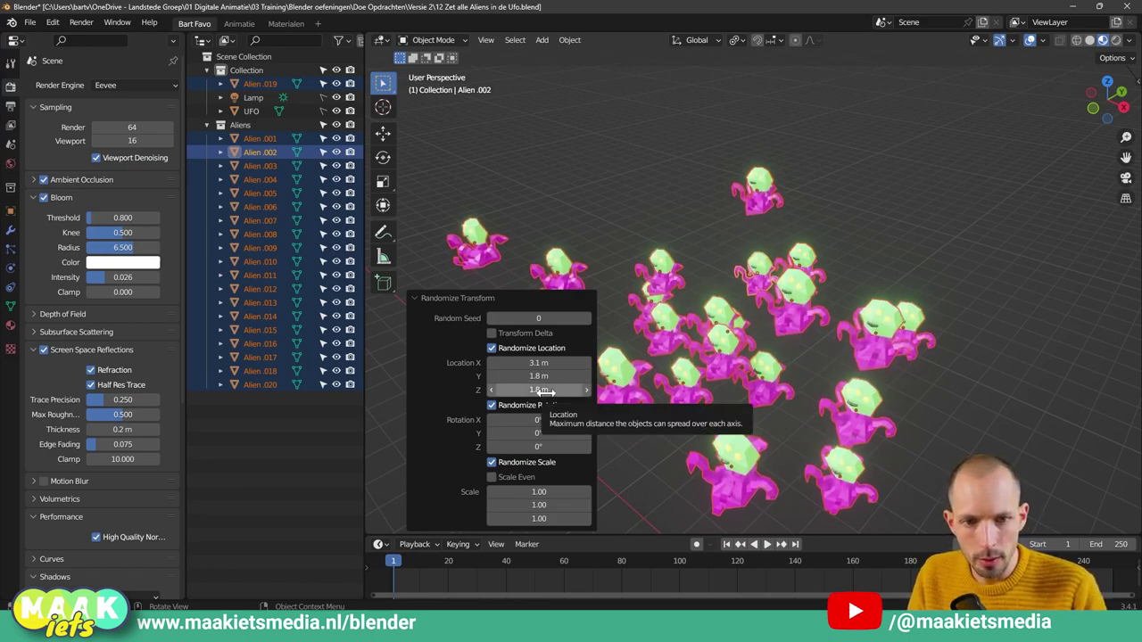
left_click_drag(545, 390, 562, 390)
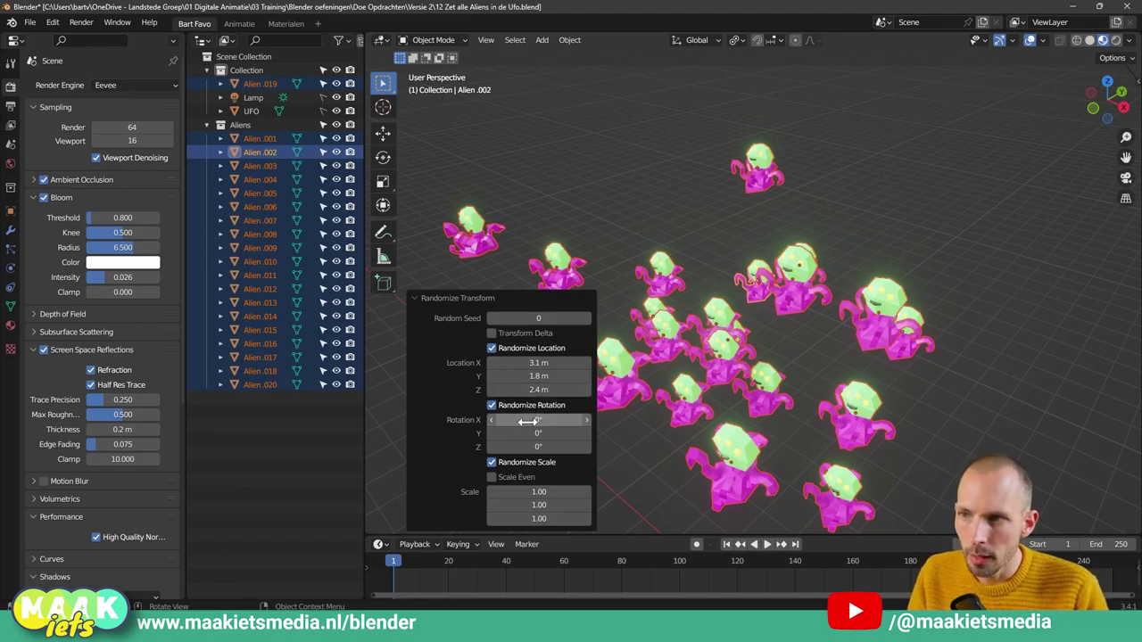
mouse_move(527, 421)
left_mouse_down()
mouse_move(571, 421)
mouse_move(571, 446)
left_mouse_up()
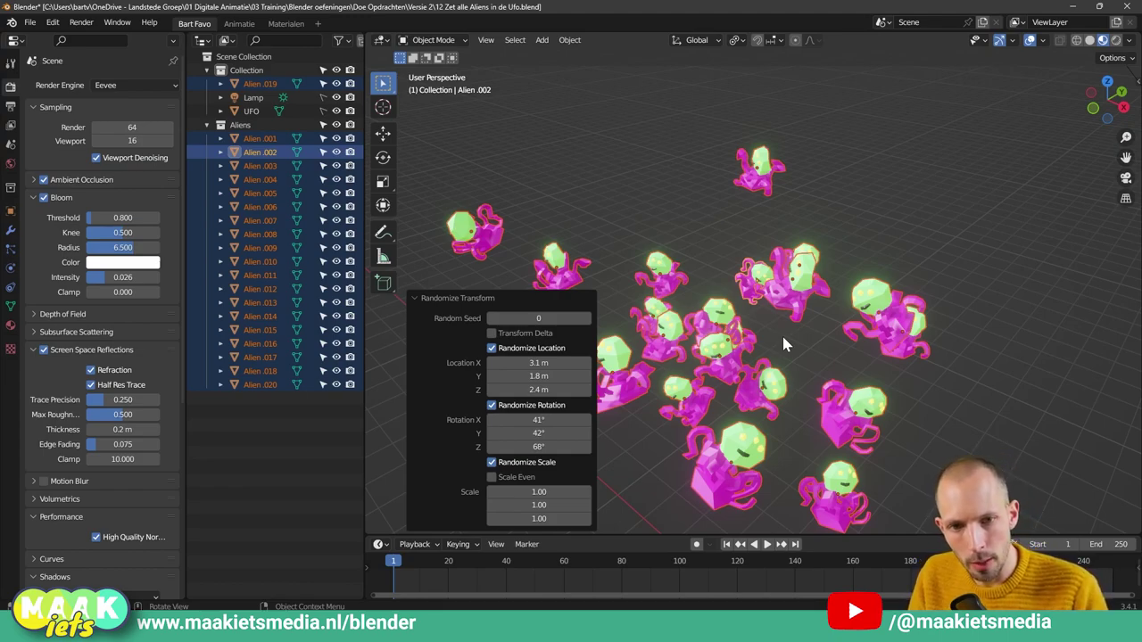
Step: Experiment with random scale: even, then per-axis stretches up to 2.35 on Z, then even again
left_click(564, 475)
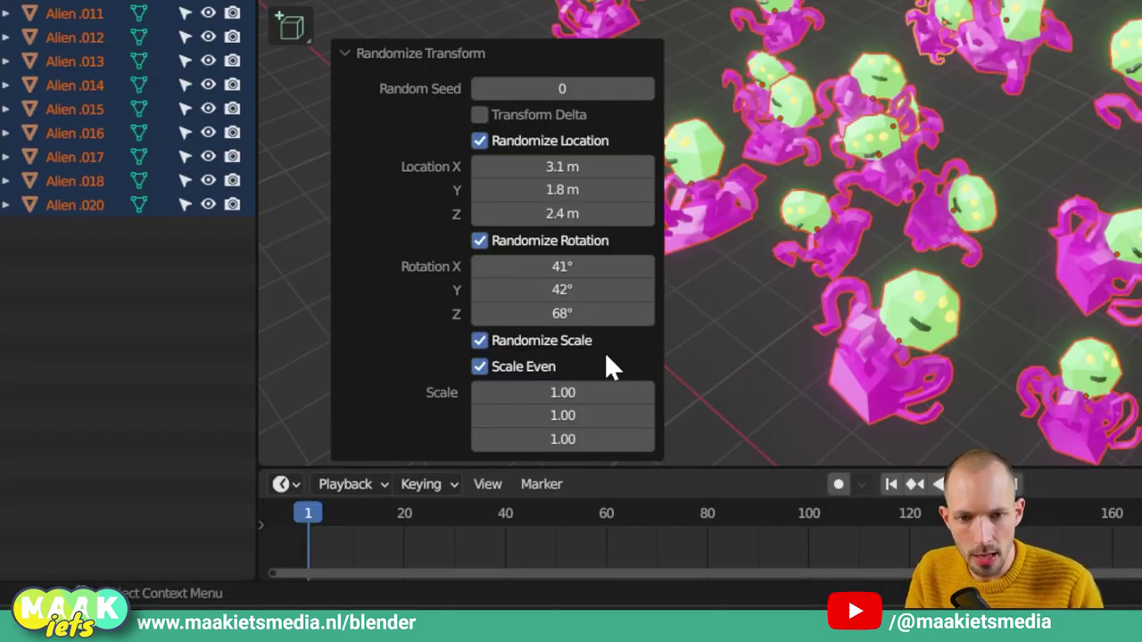
mouse_move(541, 392)
left_mouse_down()
mouse_move(787, 392)
mouse_move(444, 392)
mouse_move(691, 393)
mouse_move(481, 376)
left_mouse_up()
left_click(478, 367)
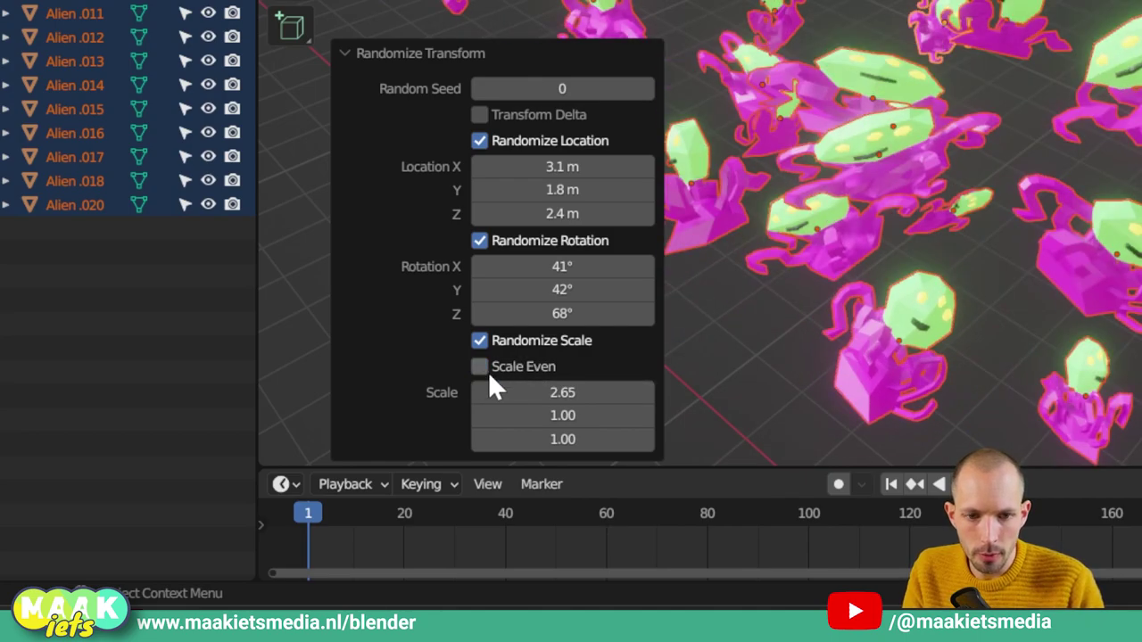
mouse_move(538, 411)
left_mouse_down()
mouse_move(733, 414)
mouse_move(720, 415)
left_mouse_up()
left_click_drag(522, 439, 643, 439)
left_click_drag(523, 392, 660, 392)
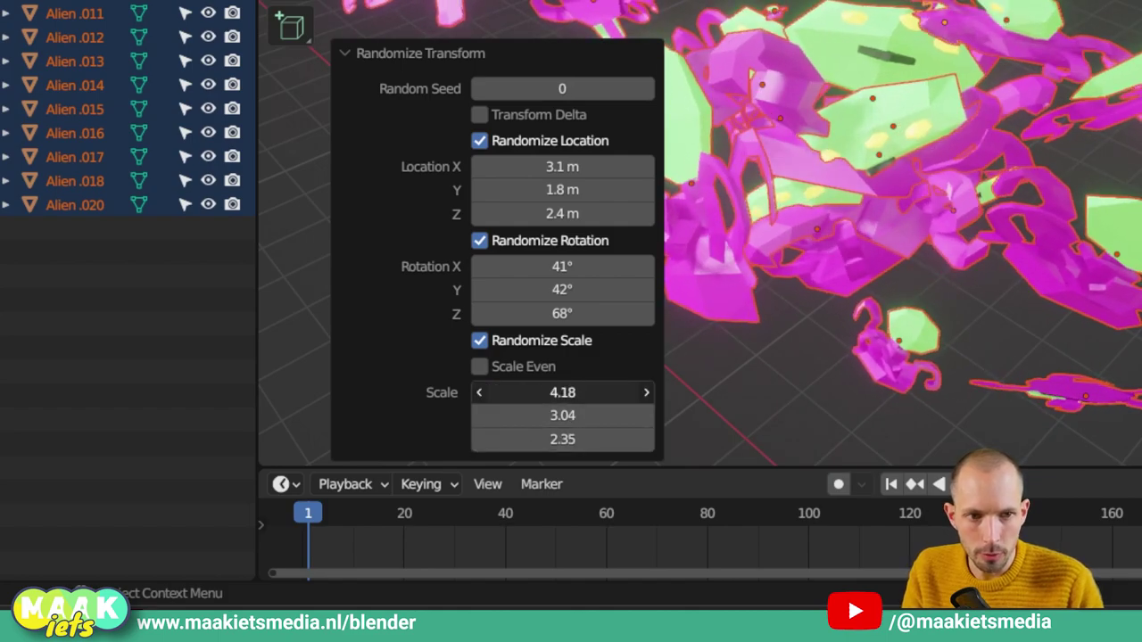
mouse_move(966, 237)
middle_mouse_down()
mouse_move(835, 244)
mouse_move(819, 215)
mouse_move(927, 189)
mouse_move(876, 243)
middle_mouse_up()
left_click(479, 367)
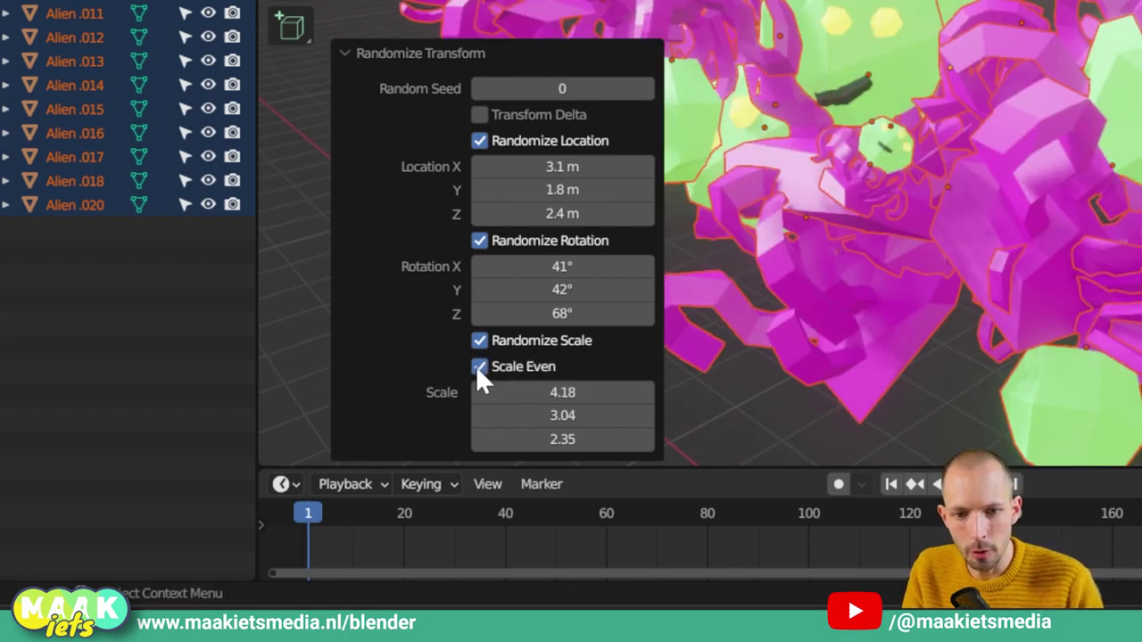
left_click_drag(547, 393, 536, 393)
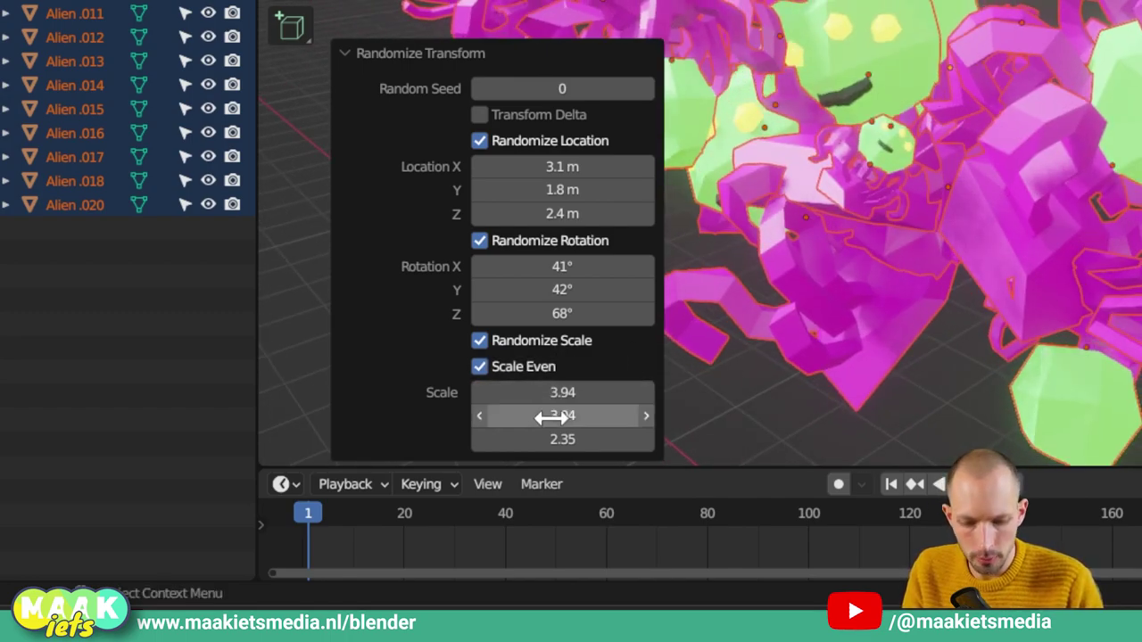
Step: Reset the X, Y, Z scale amounts to 1, set even random scale to 1.57, and deselect all
left_click(556, 417)
type("1")
key("Return")
left_click(563, 439)
type("1")
key("Return")
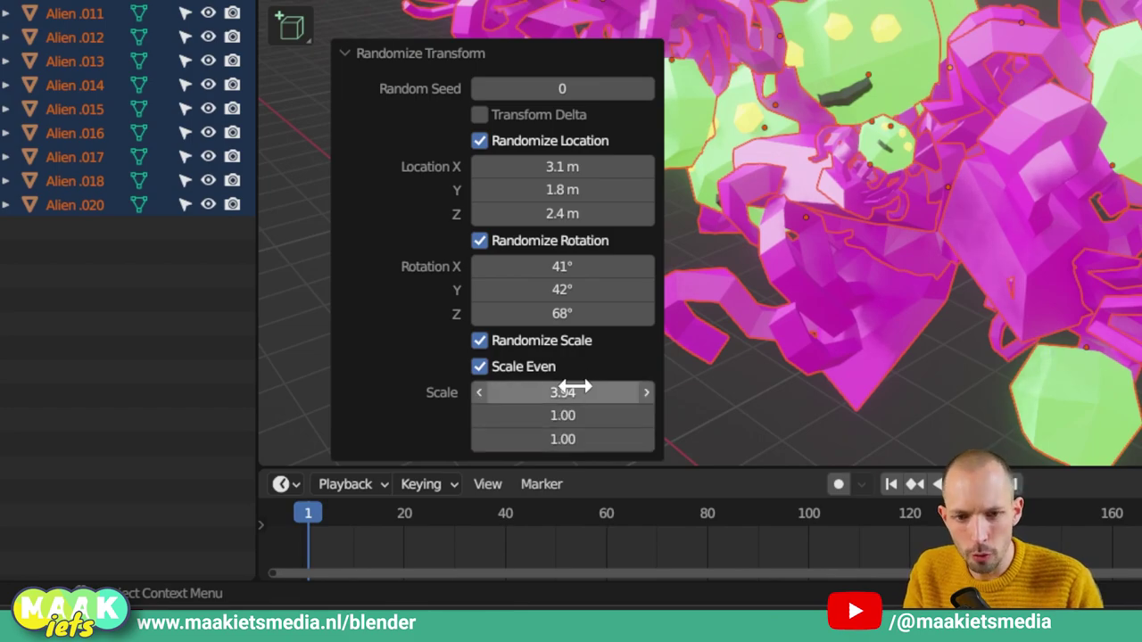
left_click(577, 393)
type("1")
key("Return")
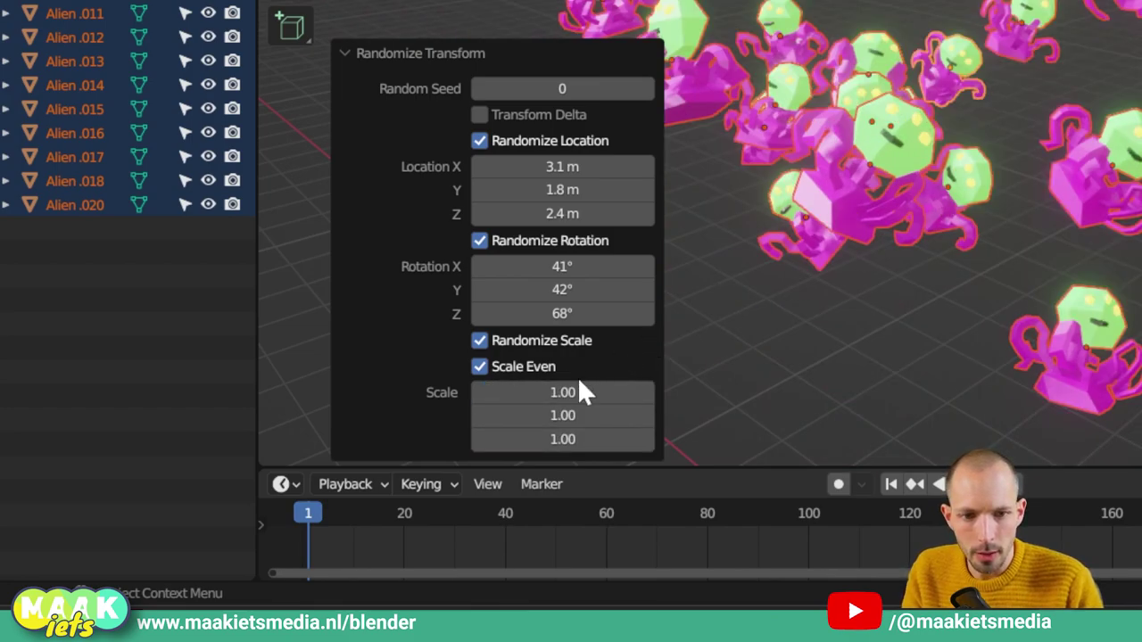
left_click_drag(580, 392, 671, 347)
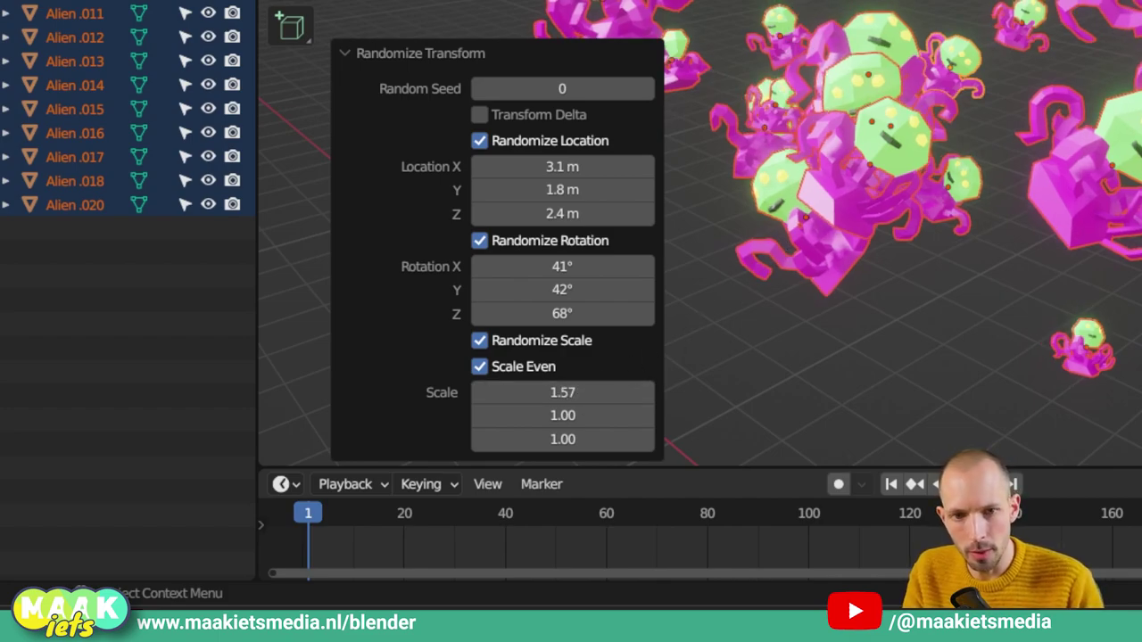
key("alt+a")
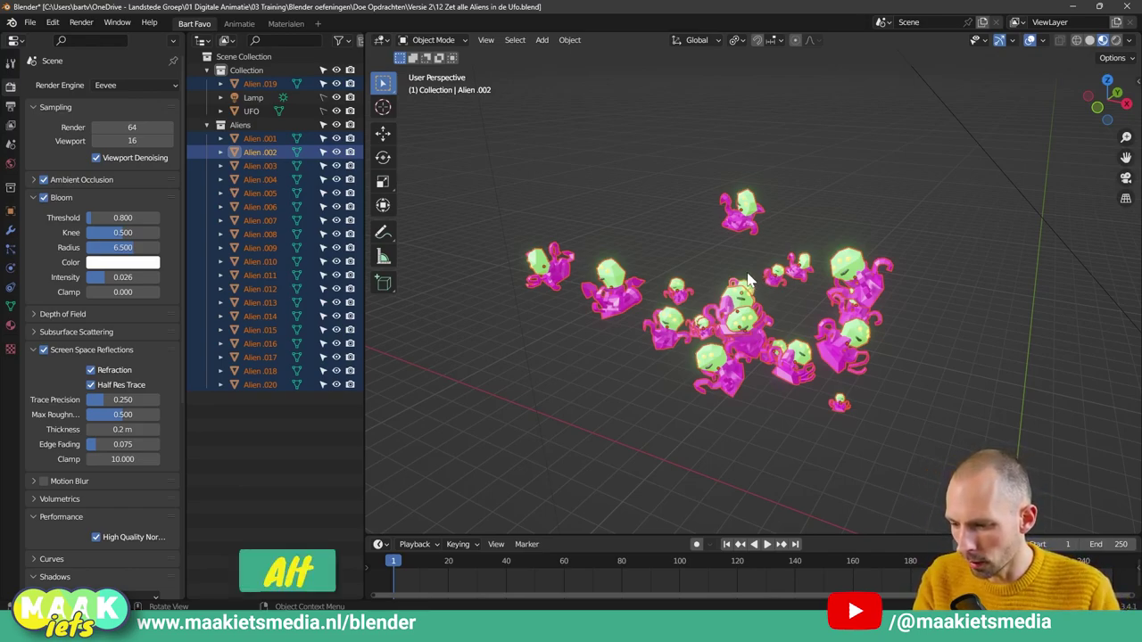
Step: Clear the aliens' scale with Alt+S and their rotation with Alt+R
key("alt+s")
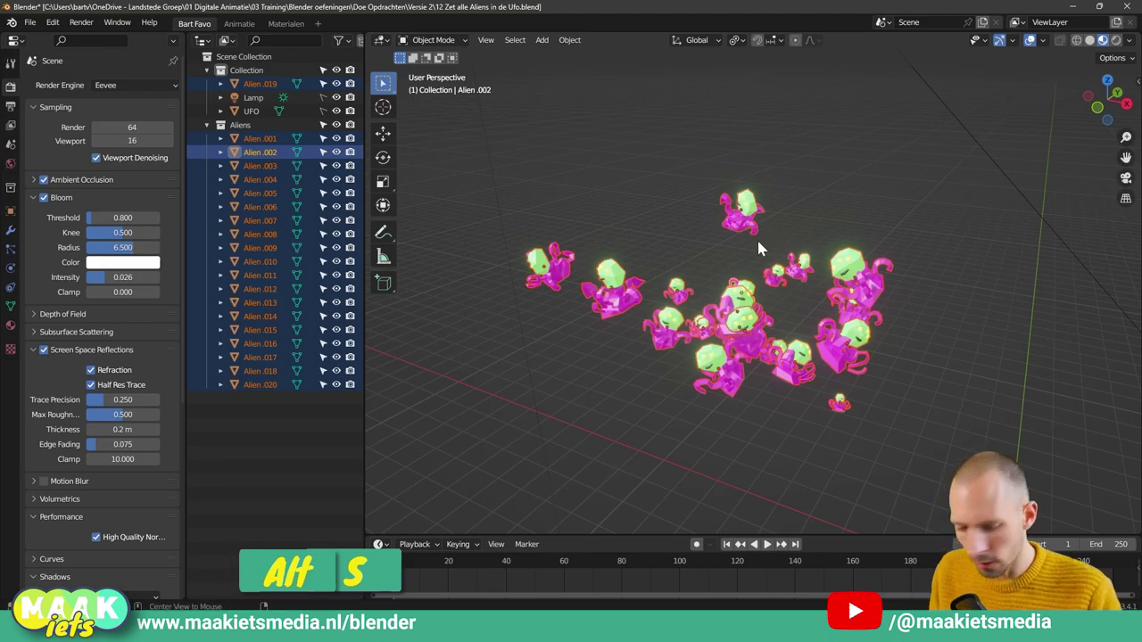
key("alt+s")
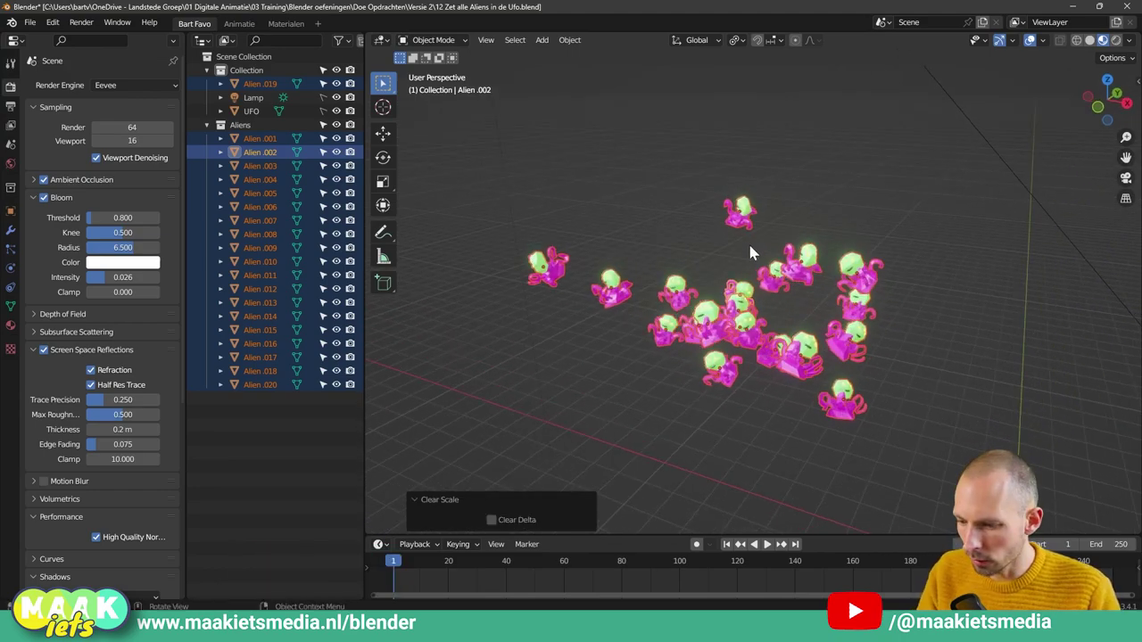
key("alt+r")
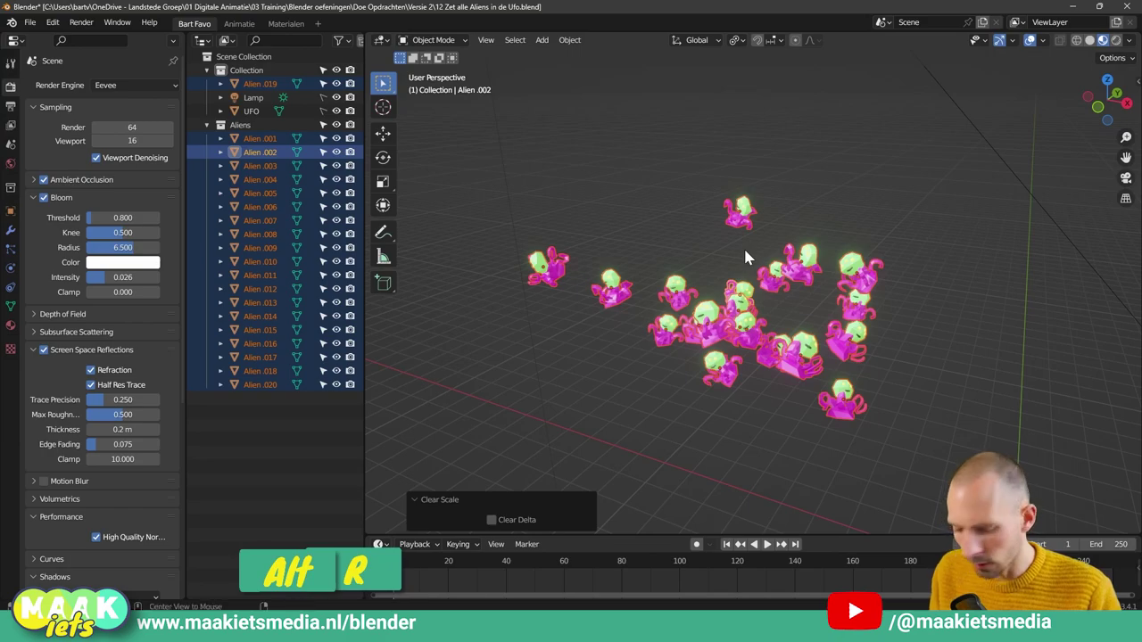
key("alt+r")
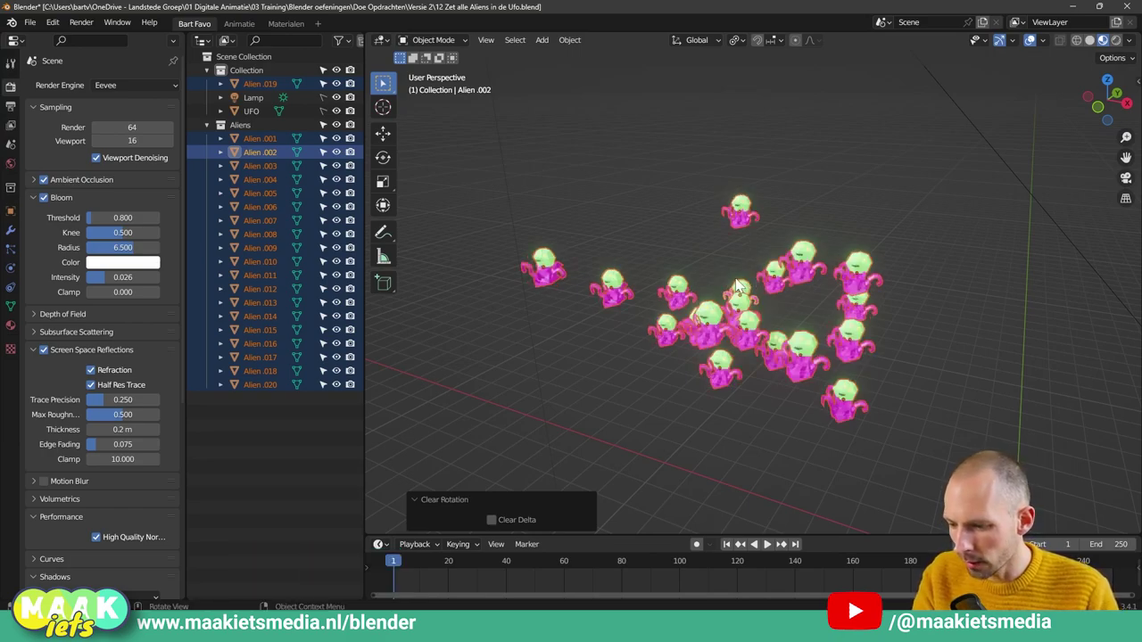
Step: Clear location with Alt+G, stacking all aliens at the origin, and frame the stack
key("alt+g")
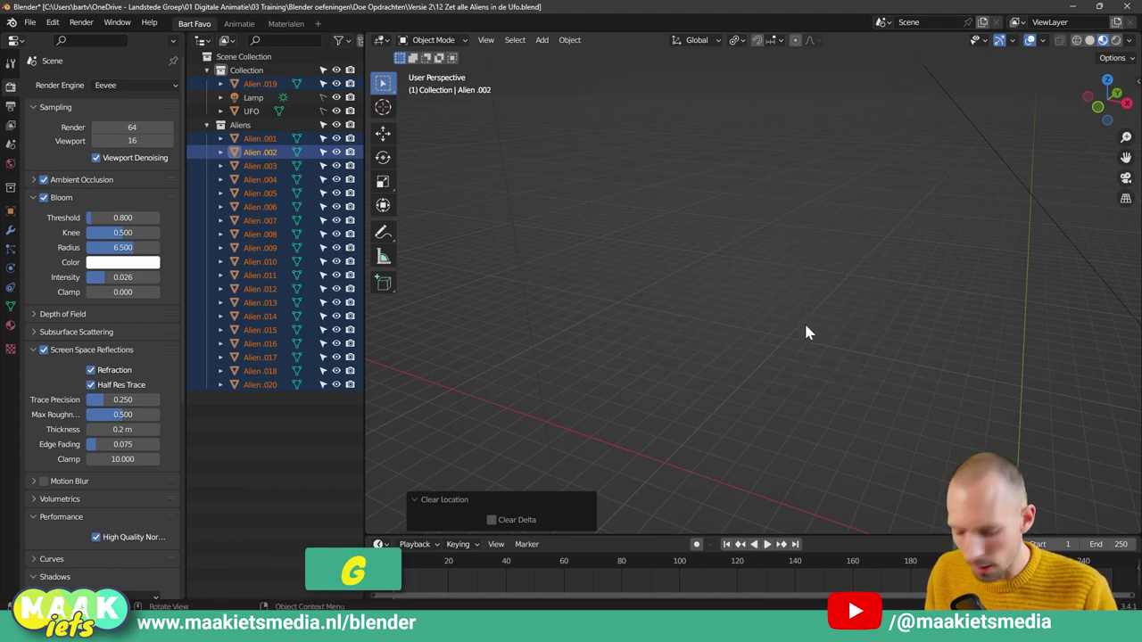
key("KP_Decimal")
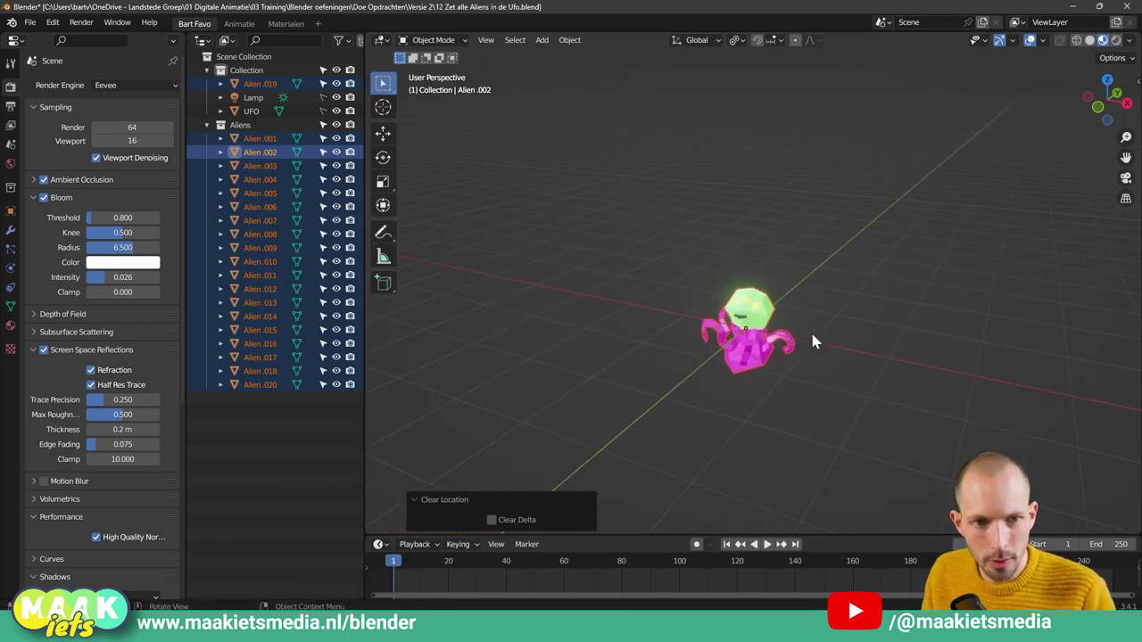
scroll(775, 286, "up", 2)
middle_click_drag(748, 310, 786, 314)
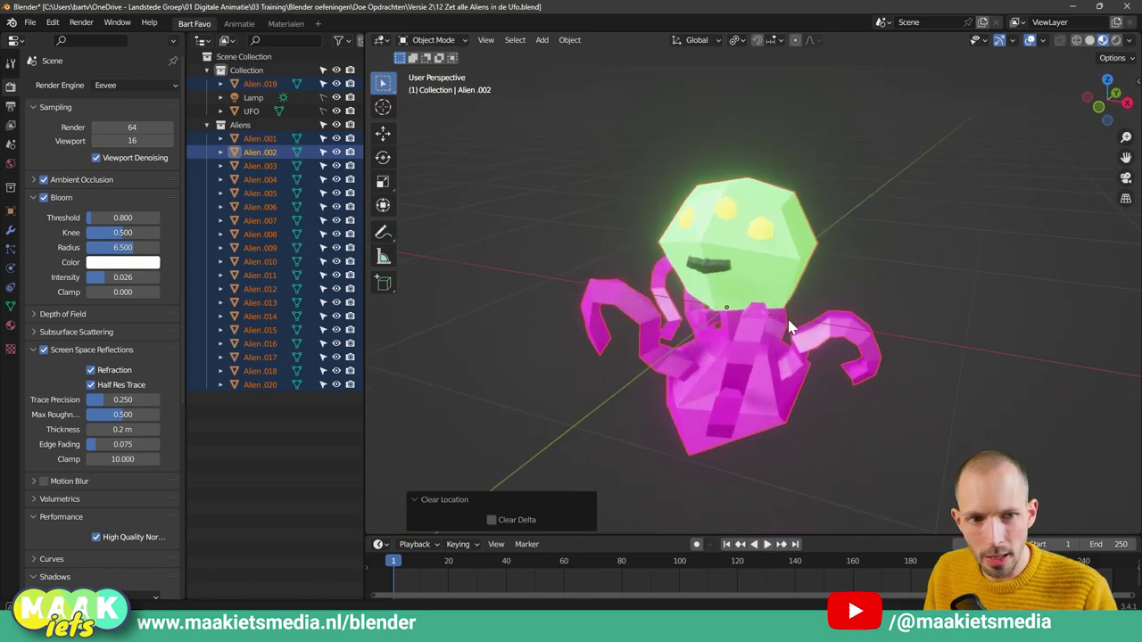
scroll(787, 314, "down", 4)
scroll(785, 314, "down", 1)
scroll(736, 263, "down", 2)
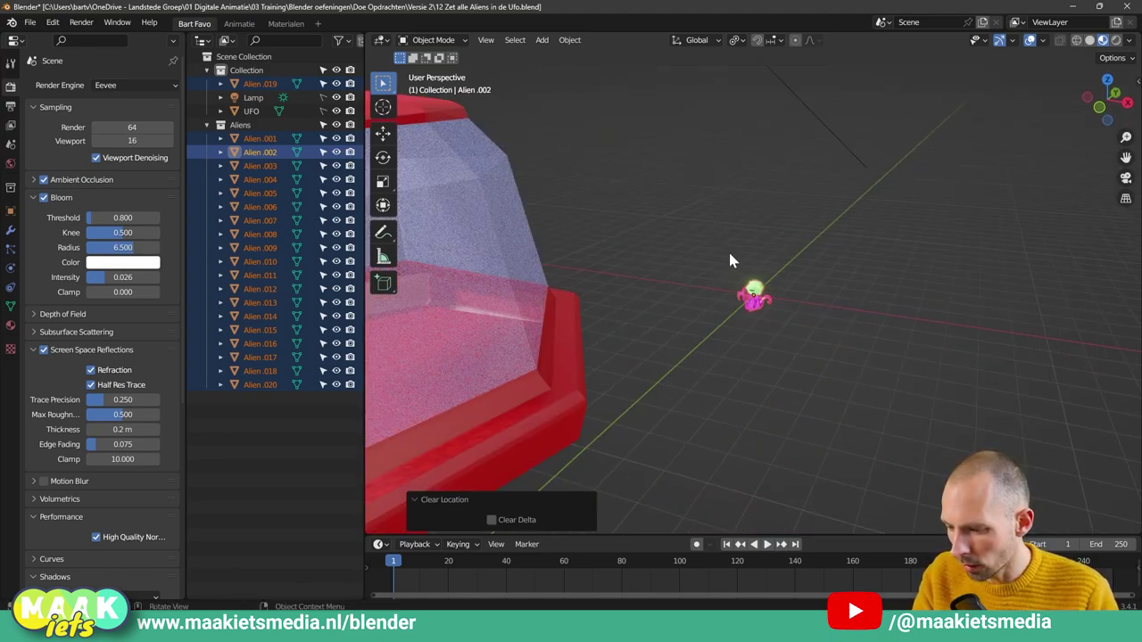
Step: Undo Clear Location and zoom out to see the scattered aliens beside the red UFO
key("ctrl+z")
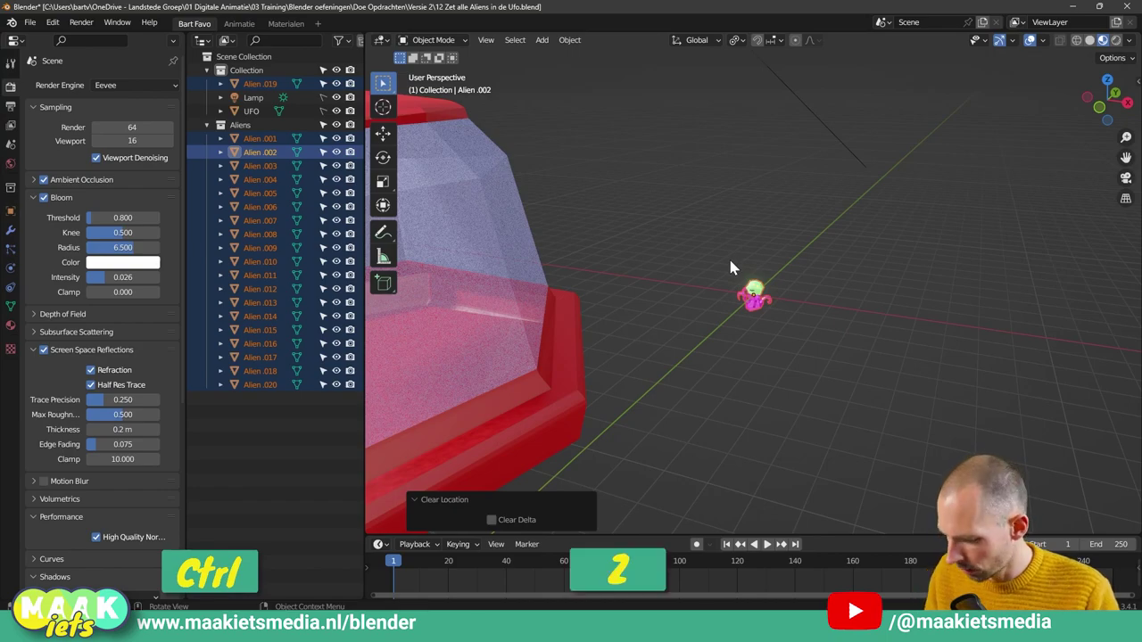
key("ctrl+z")
middle_click_drag(727, 243, 822, 280)
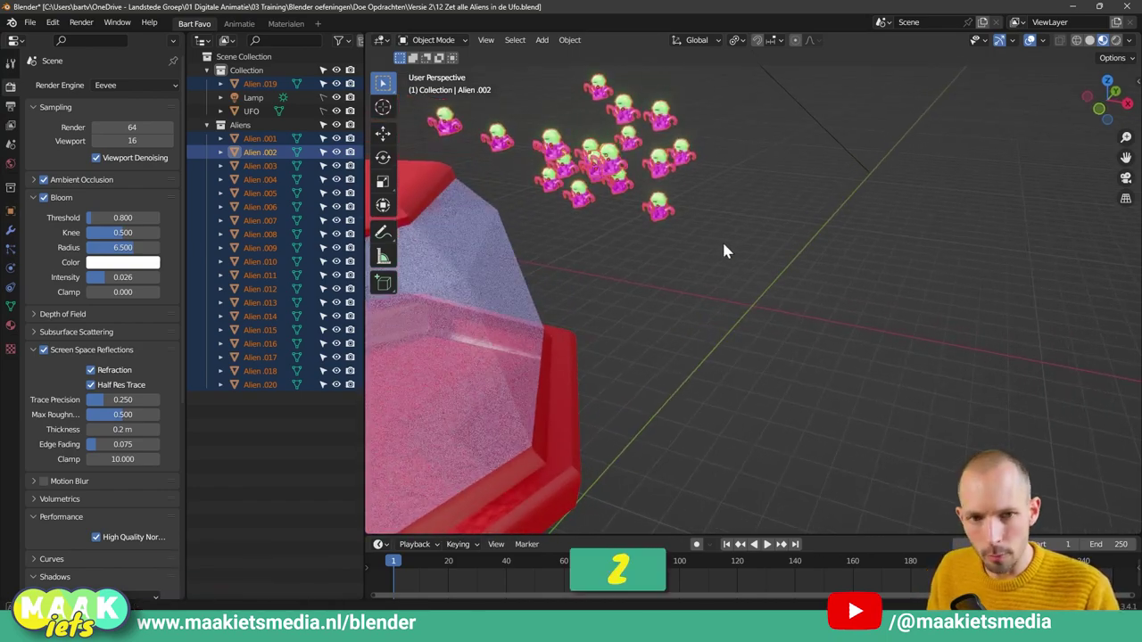
scroll(774, 271, "down", 3)
scroll(763, 266, "down", 2)
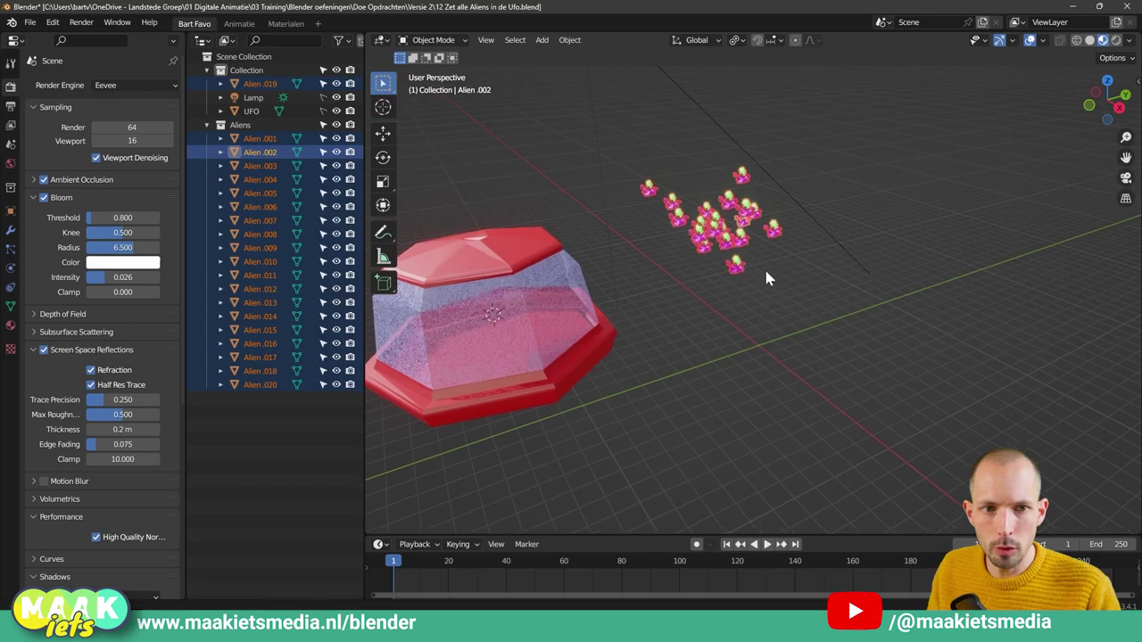
mouse_move(764, 266)
middle_mouse_down()
mouse_move(778, 286)
mouse_move(771, 270)
middle_mouse_up()
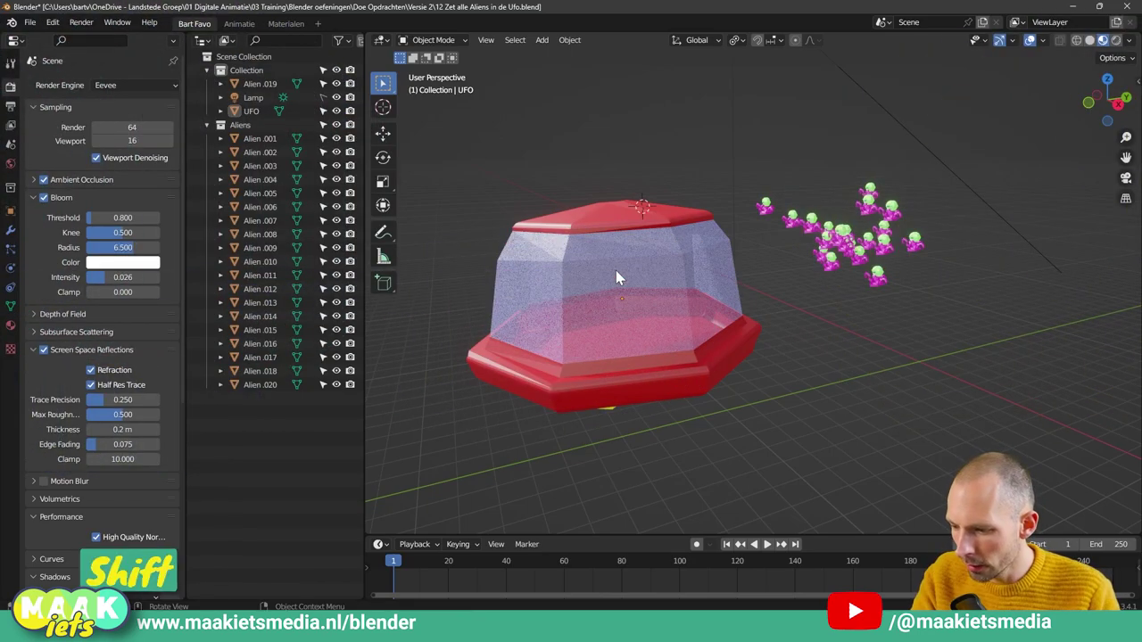
Step: Orbit and zoom the viewport to look down on the red UFO
right_click_drag(614, 284, 568, 229, "shift")
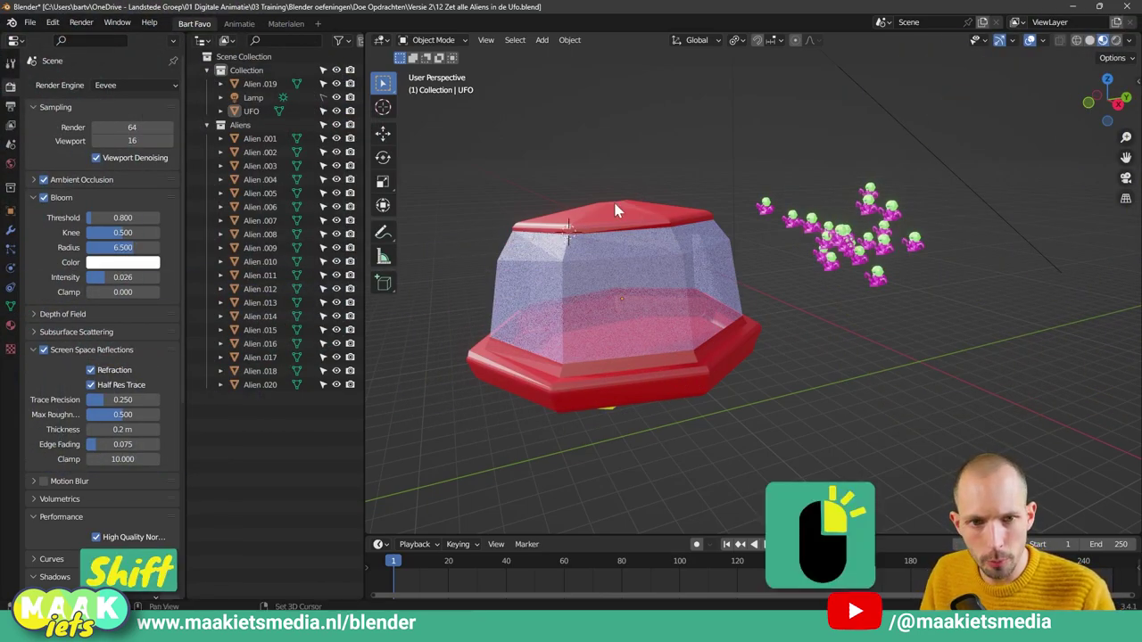
middle_click_drag(625, 290, 747, 341)
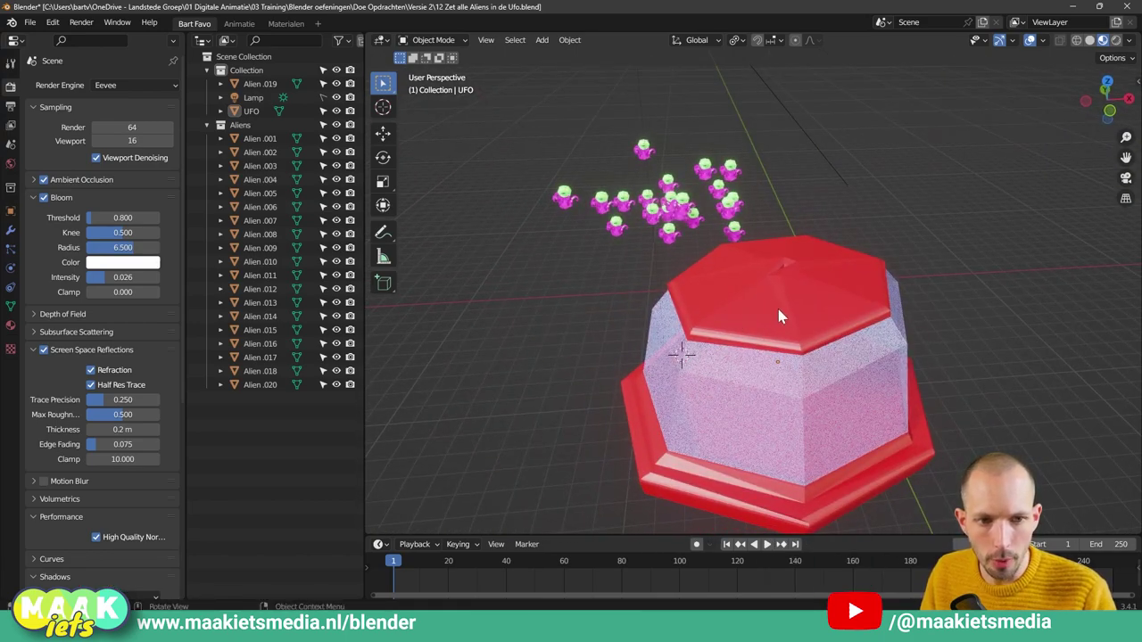
mouse_move(778, 308)
middle_mouse_down()
mouse_move(730, 289)
mouse_move(698, 356)
mouse_move(706, 304)
middle_mouse_up()
left_click(664, 308)
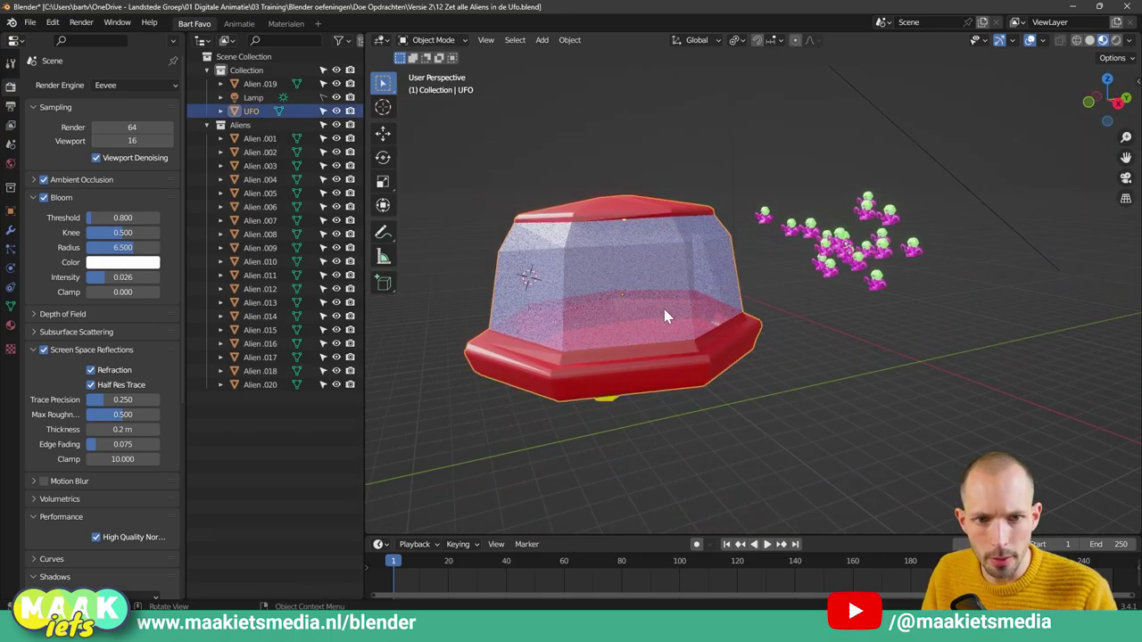
scroll(663, 303, "up", 3)
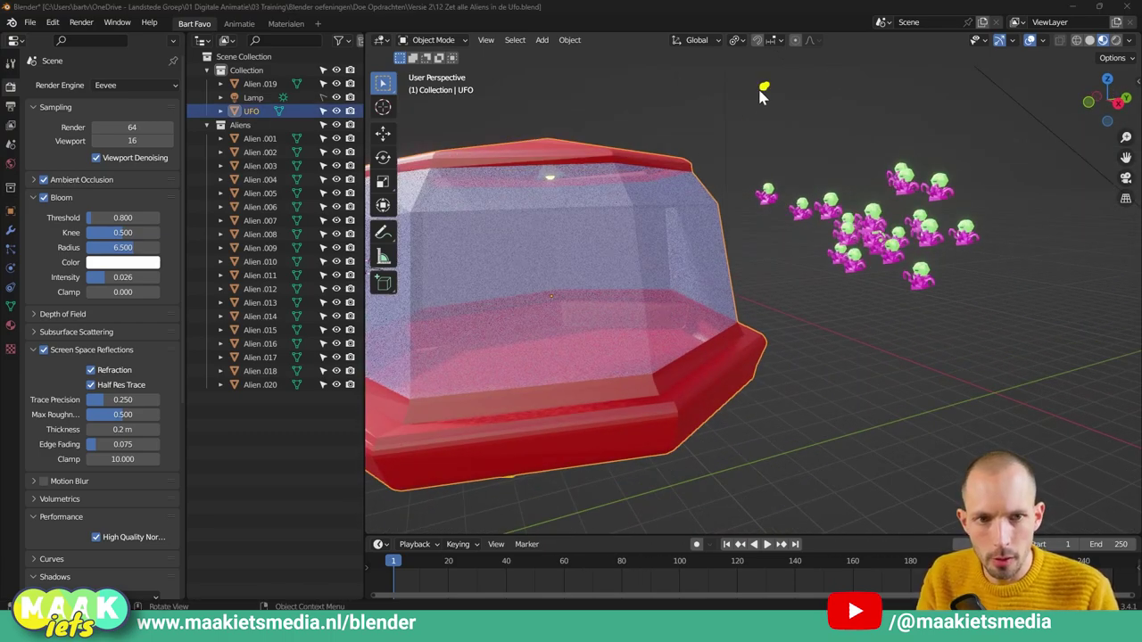
left_click_drag(764, 86, 546, 295)
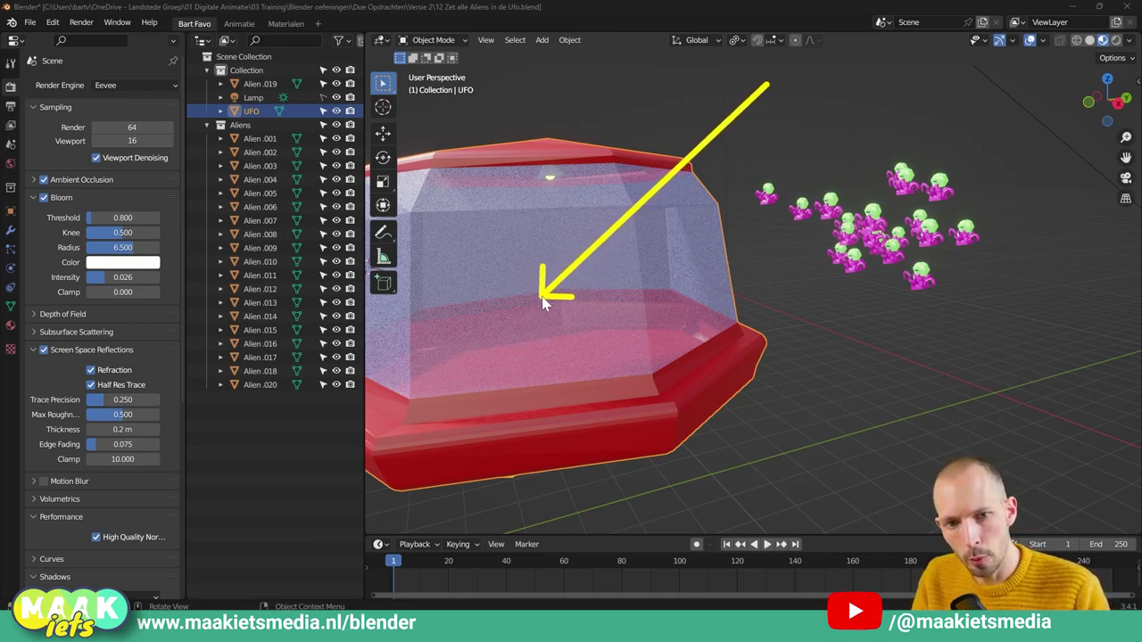
scroll(606, 295, "down", 3)
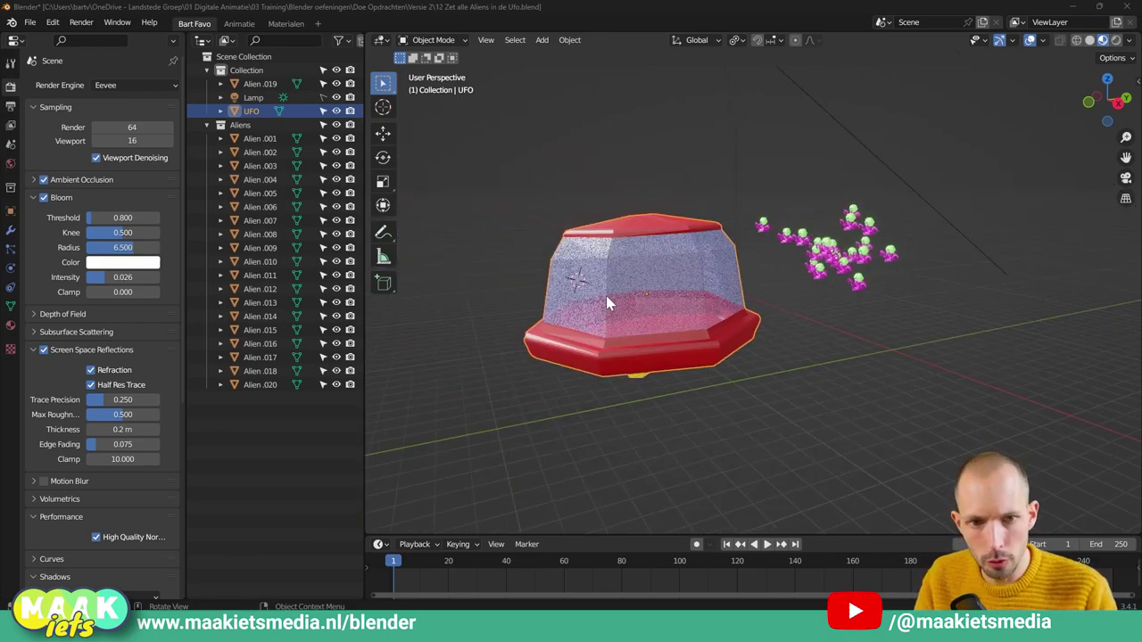
Step: Deselect the UFO and box-select all twenty aliens standing beside it
right_click_drag(495, 148, 495, 151, "shift")
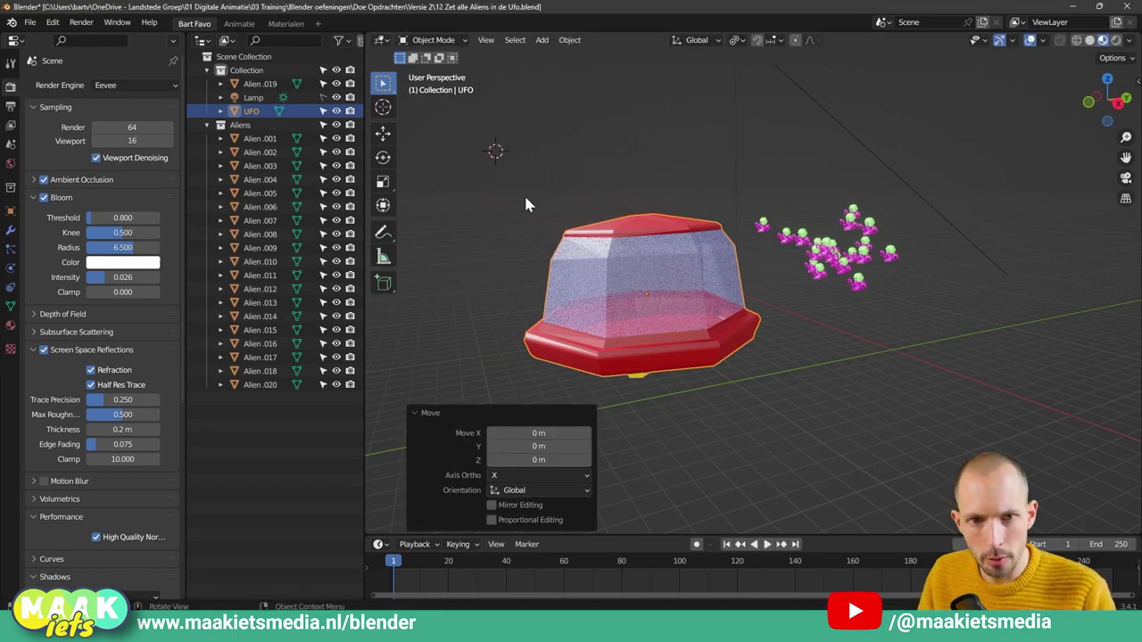
left_click(629, 189)
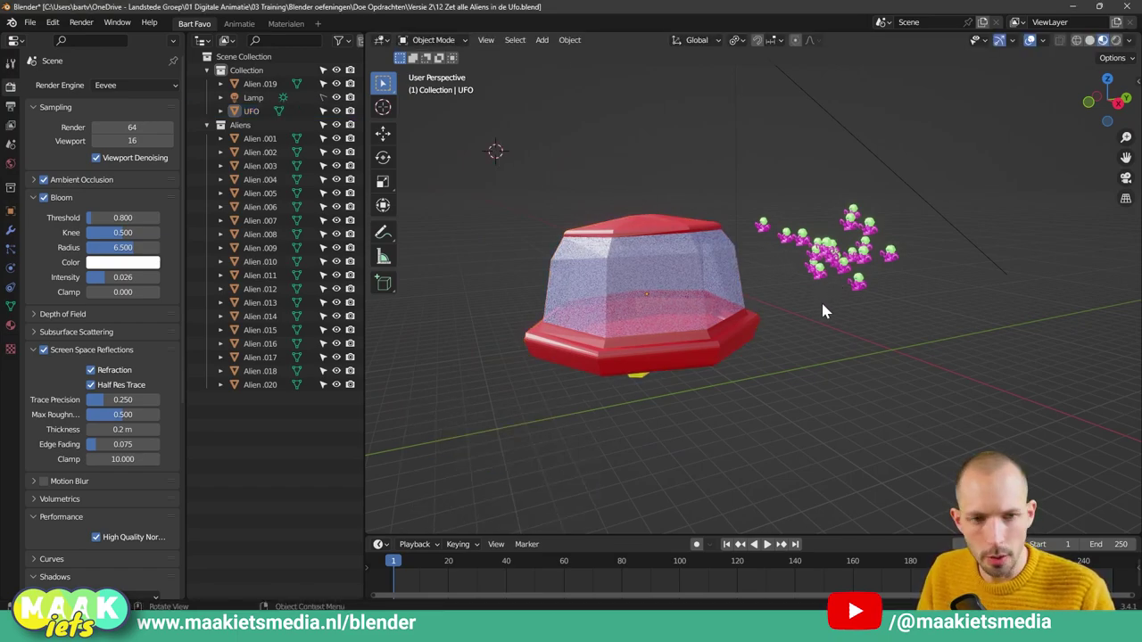
middle_click_drag(823, 305, 813, 314)
left_click_drag(955, 343, 743, 191)
left_click(950, 339)
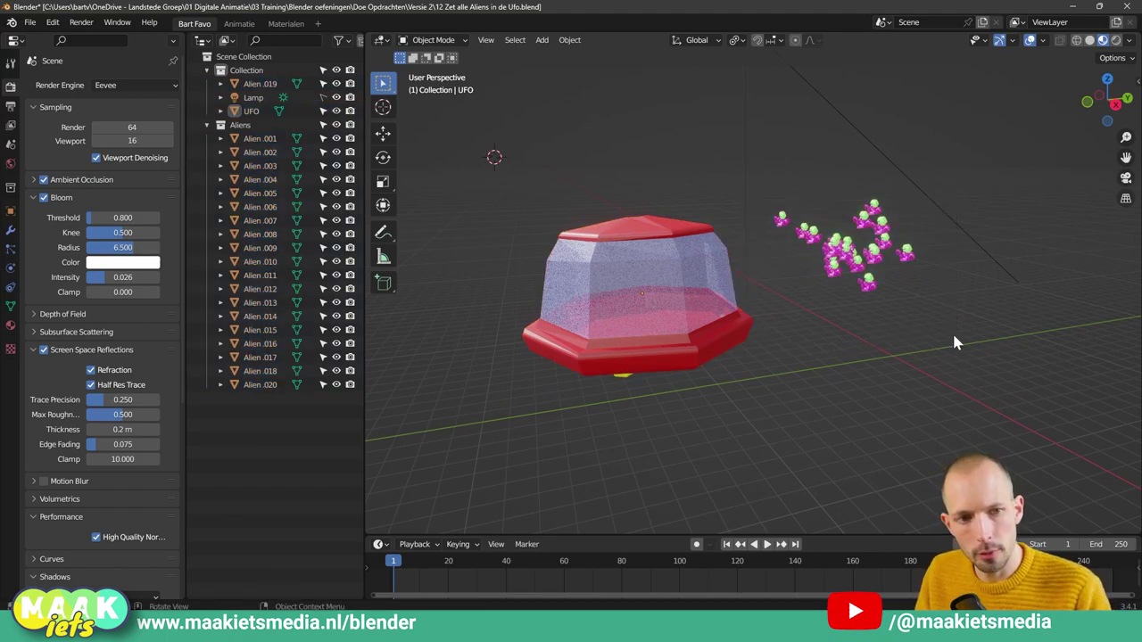
left_click_drag(954, 341, 781, 204)
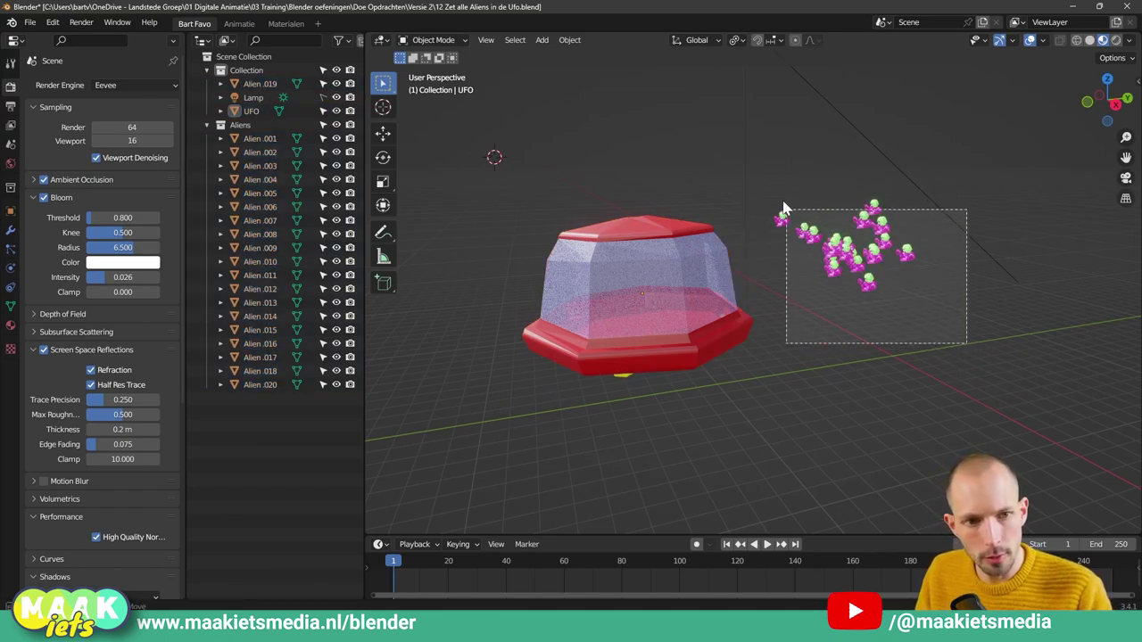
Step: Shift-click the UFO into the alien selection, cycle the active object through several aliens, and end with the UFO active
left_click(651, 313, "shift")
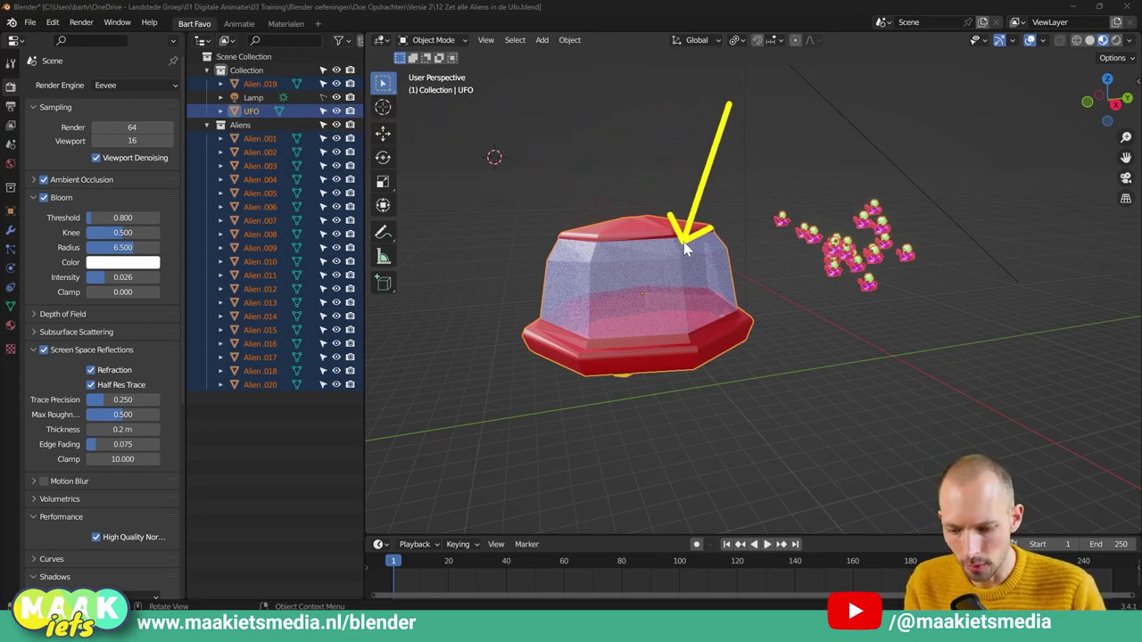
scroll(766, 222, "up", 3)
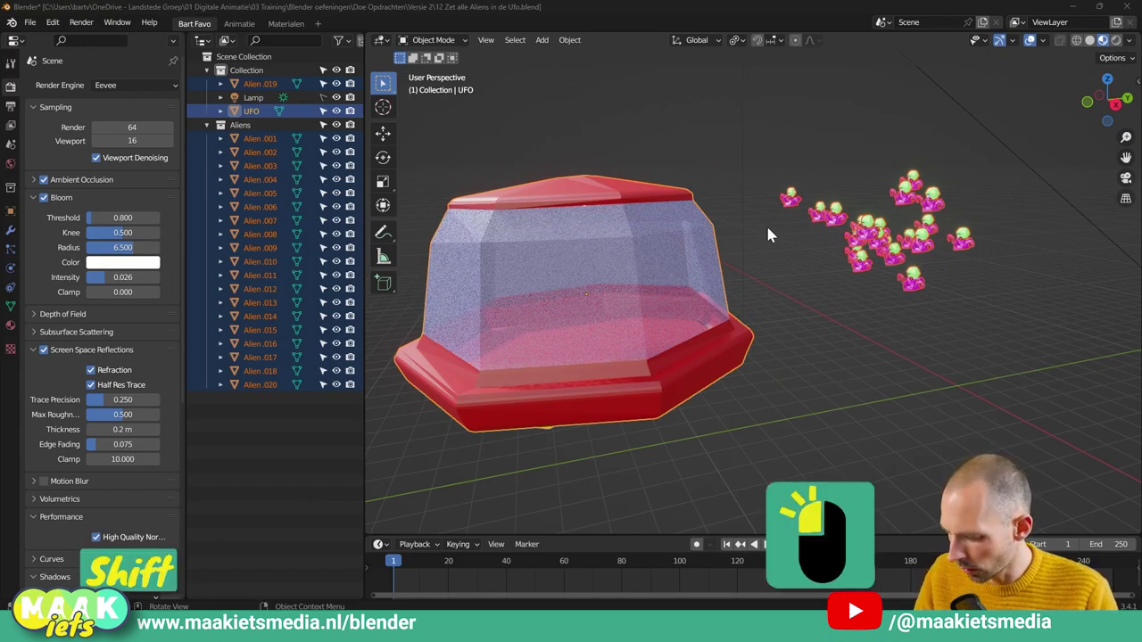
left_click(878, 240, "shift")
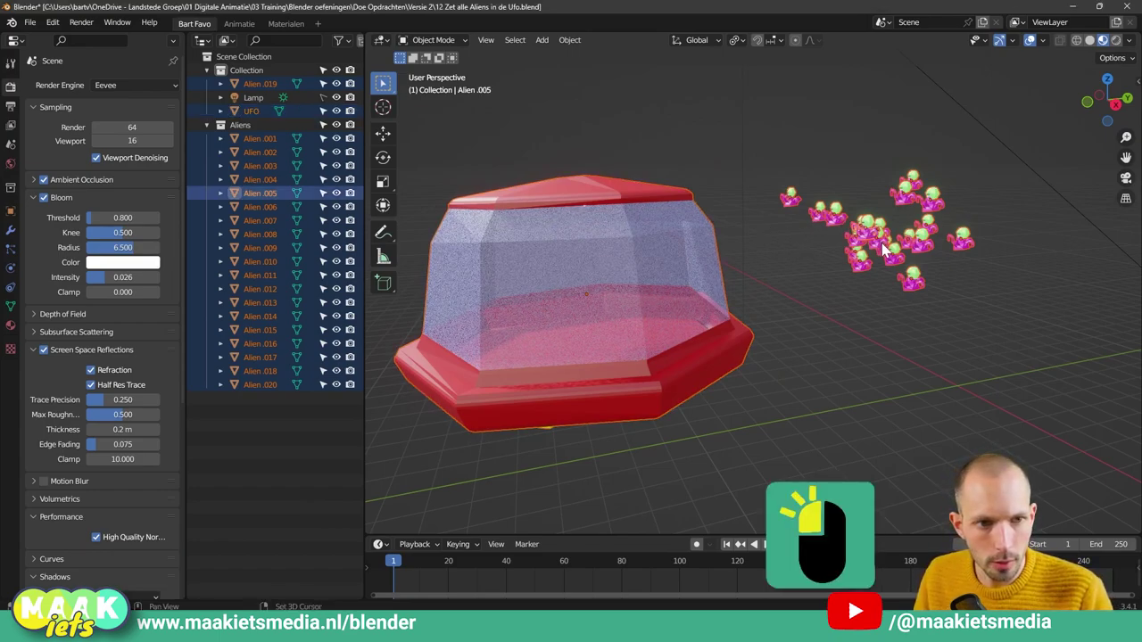
left_click(912, 248, "shift")
left_click(932, 230, "shift")
left_click(928, 206, "shift")
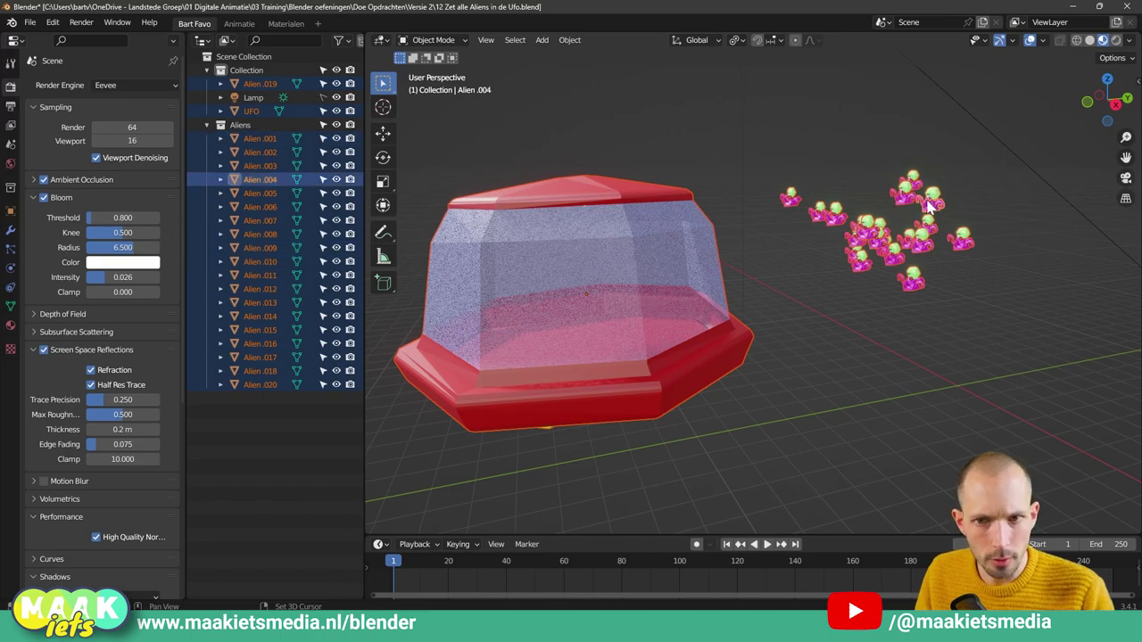
left_click(909, 186, "shift")
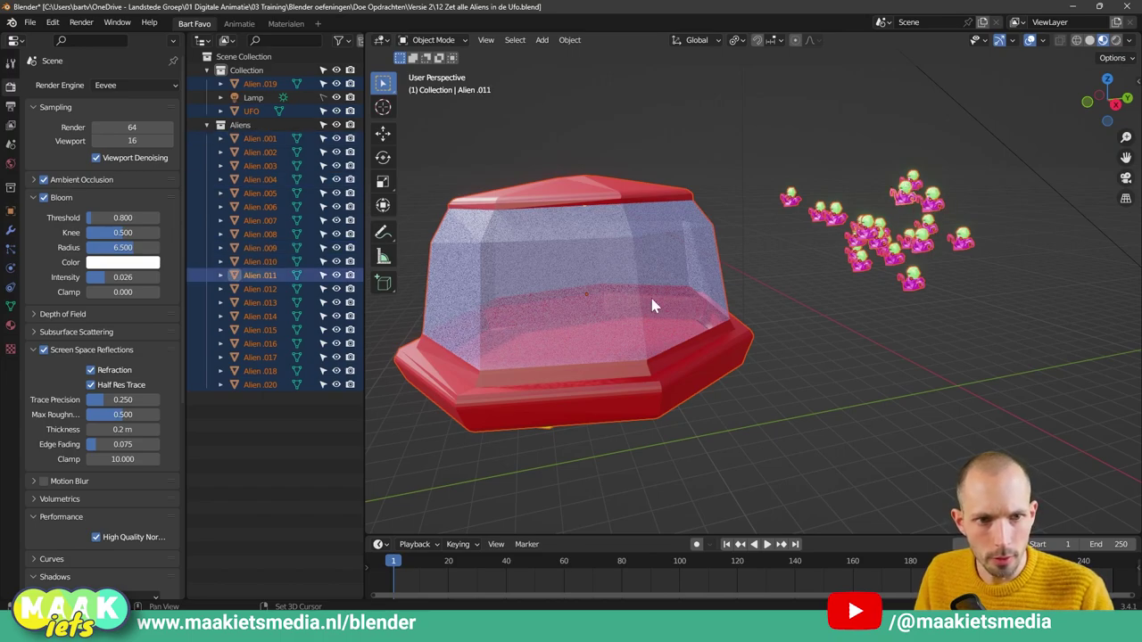
left_click(598, 287, "shift")
scroll(616, 285, "down", 2)
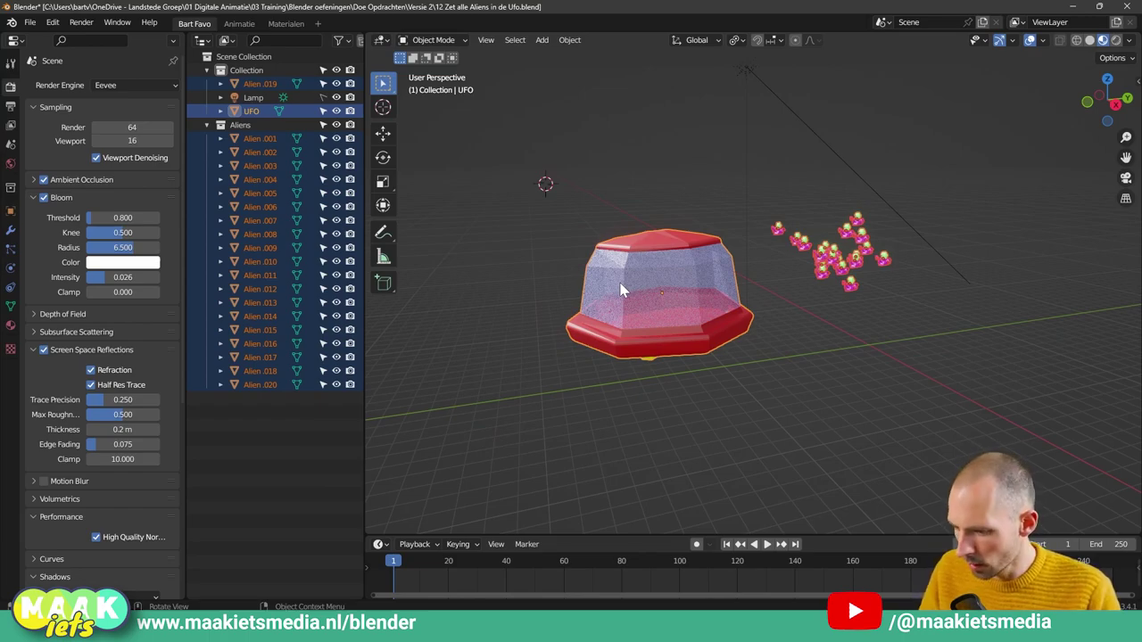
Step: Snap all selected aliens onto the UFO with Shift+S Selection to Active
key("shift+s")
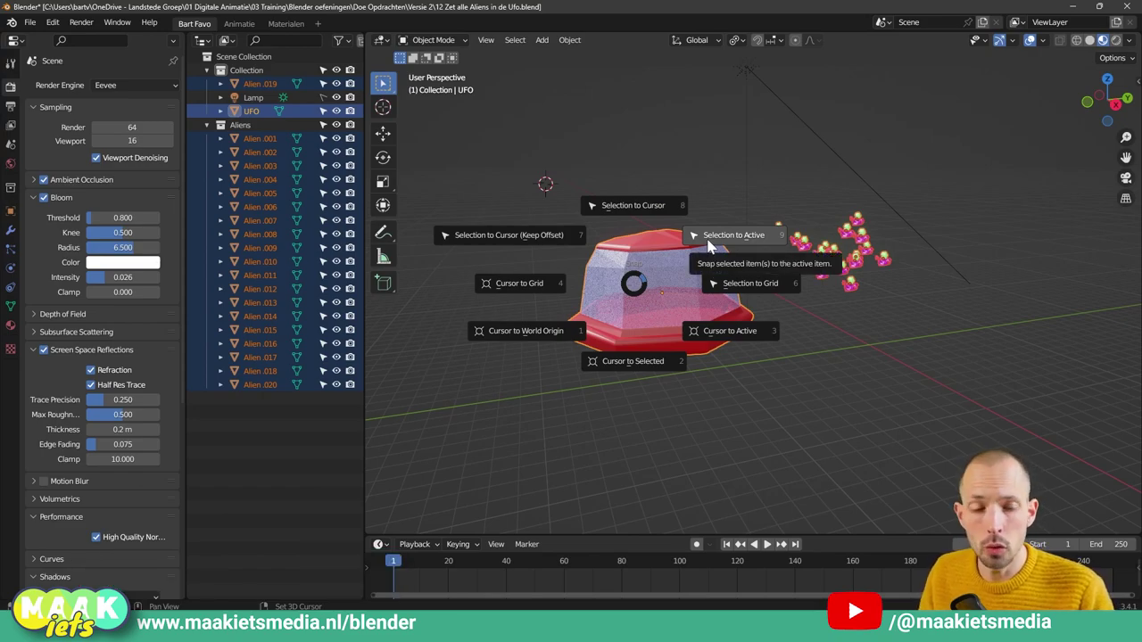
left_click(708, 246)
scroll(665, 287, "up", 3)
scroll(656, 303, "up", 1)
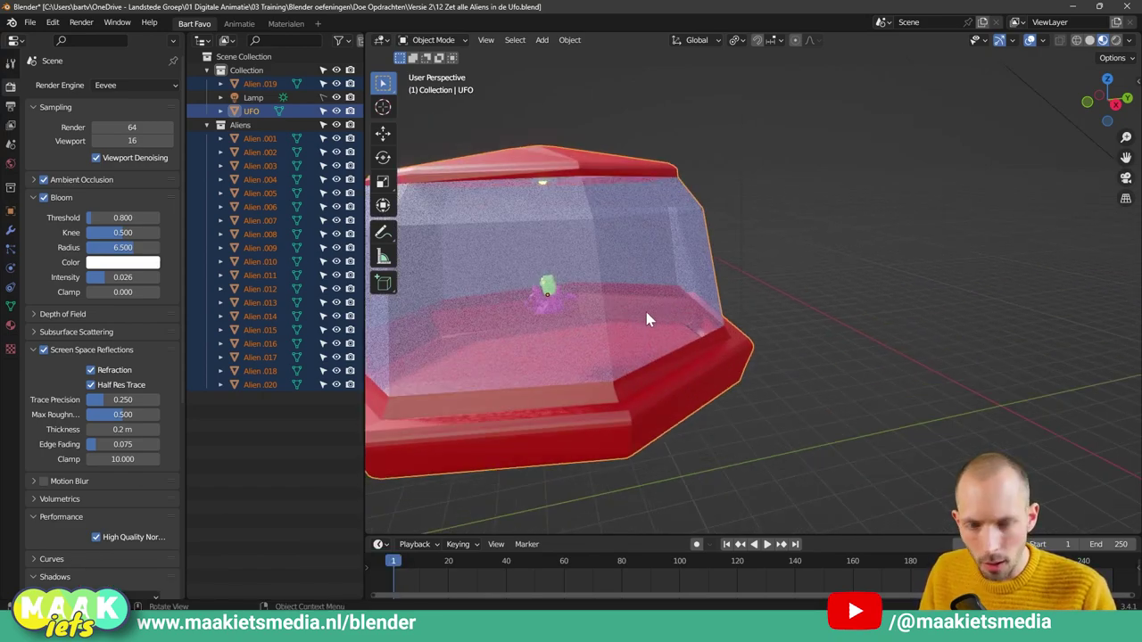
Step: Zoom in and orbit around the stacked alien inside the glass dome to inspect it
middle_click_drag(610, 312, 731, 284)
scroll(722, 280, "up", 2)
scroll(704, 287, "up", 4)
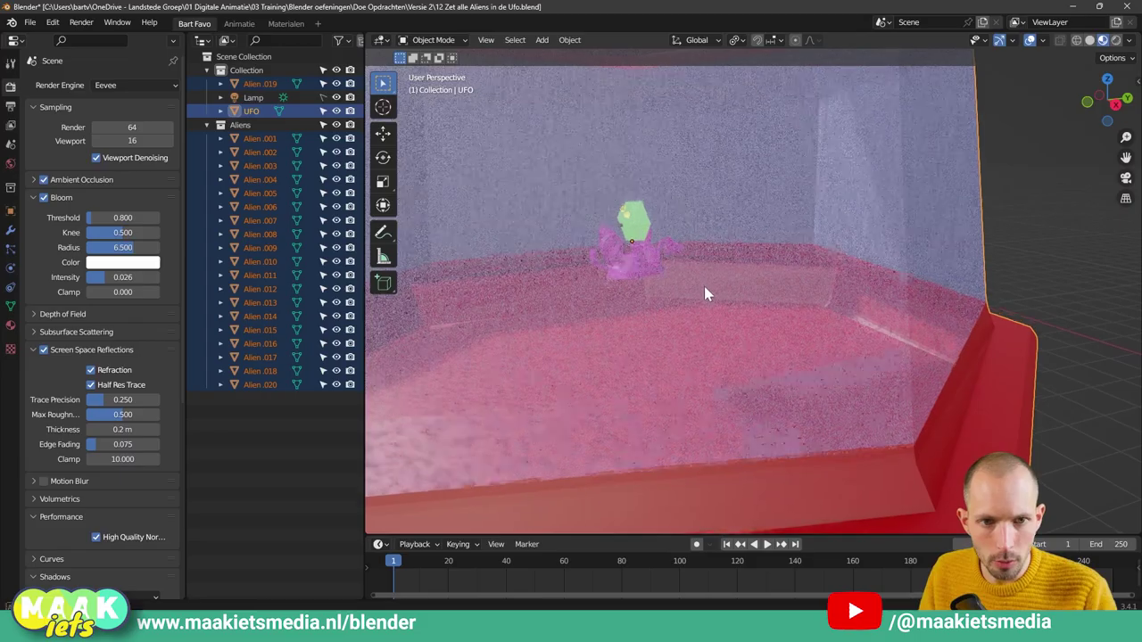
scroll(768, 306, "up", 3)
scroll(767, 306, "up", 2)
scroll(757, 291, "up", 5)
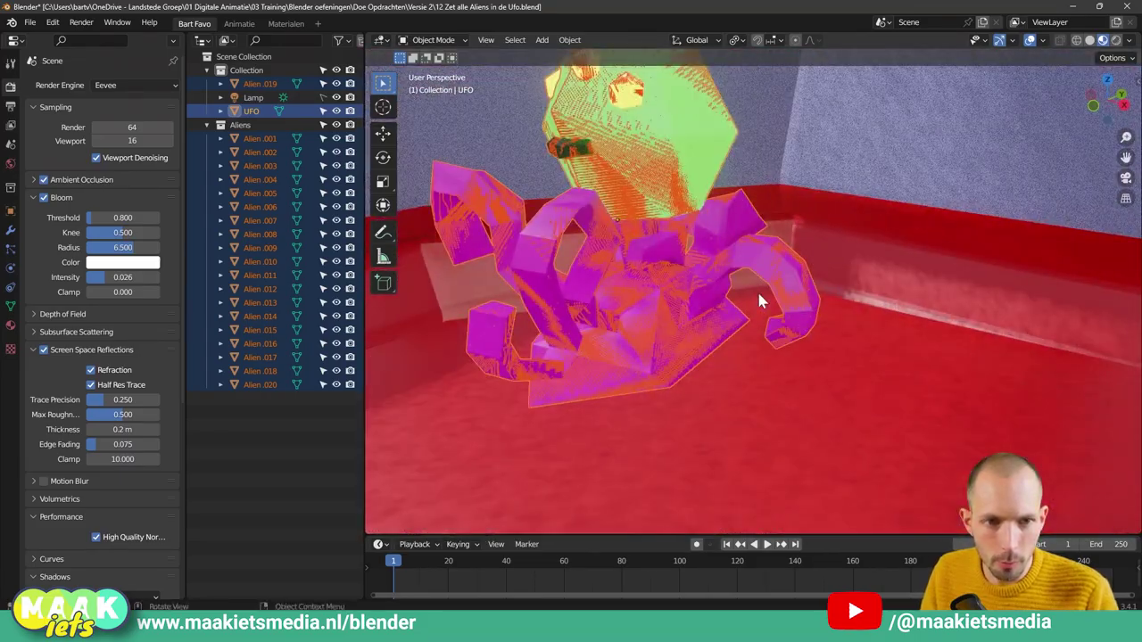
scroll(757, 289, "down", 2)
scroll(750, 285, "up", 2)
scroll(754, 304, "down", 1)
middle_click_drag(763, 330, 763, 329)
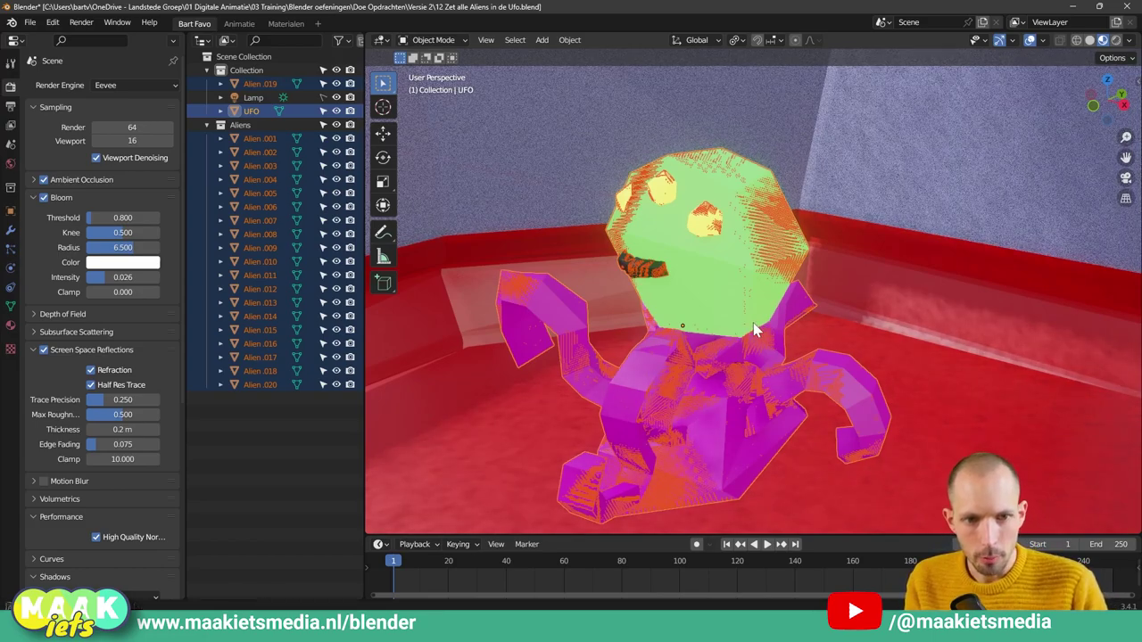
middle_click_drag(754, 330, 749, 330)
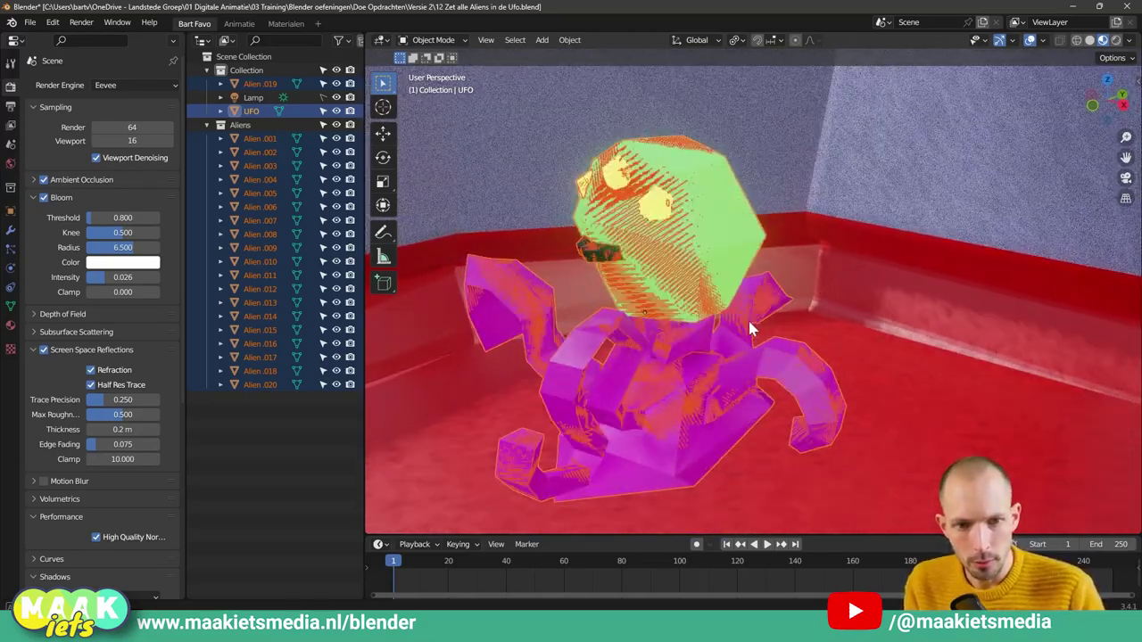
scroll(750, 329, "down", 2)
scroll(749, 329, "down", 5)
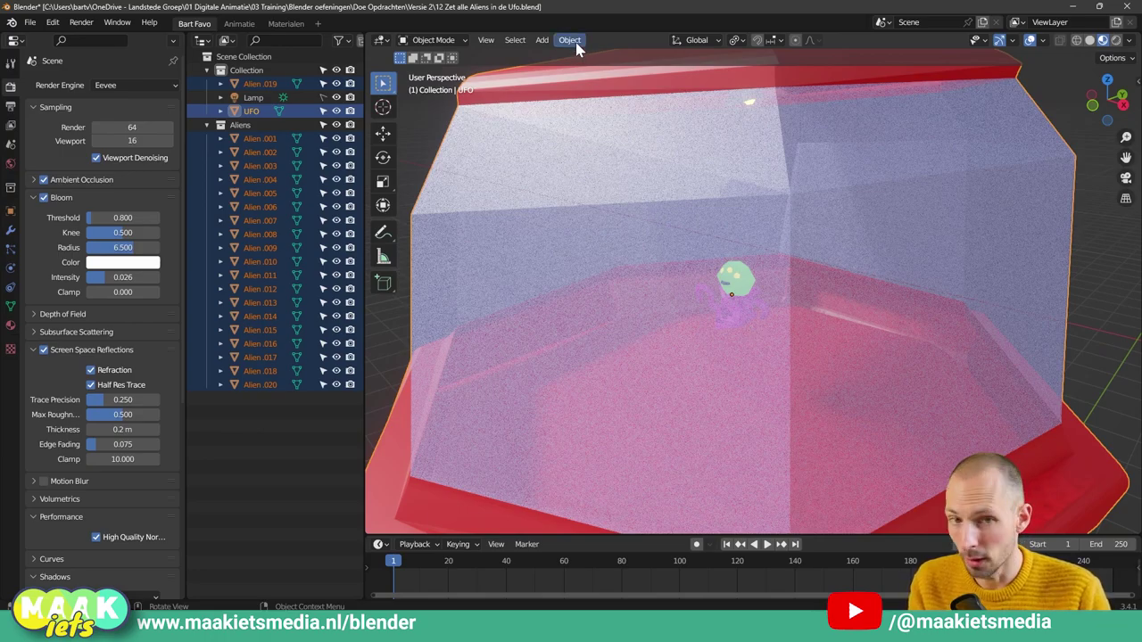
Step: Select Alien.001–Alien.020 in the Outliner and apply Object > Transform > Randomize Transform
left_click(271, 425)
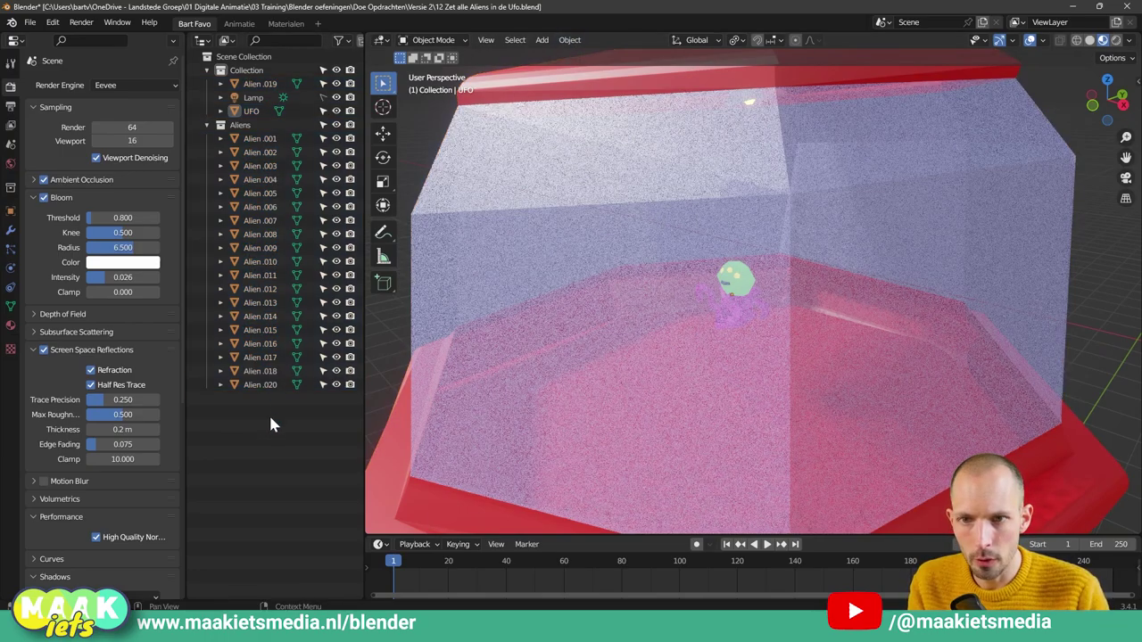
left_click_drag(257, 141, 259, 139)
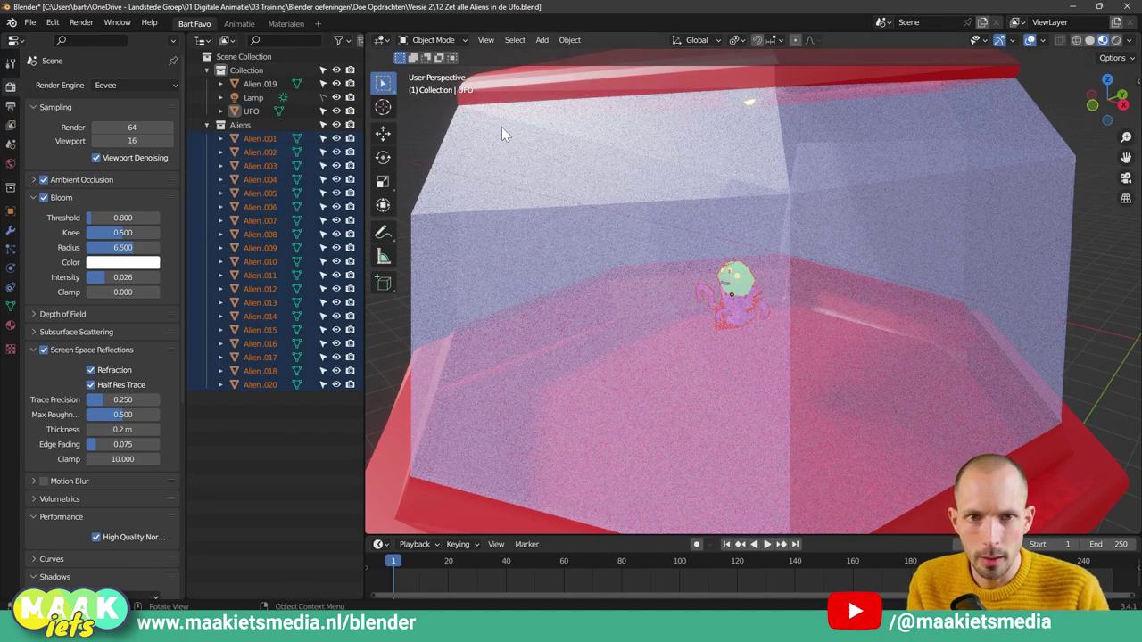
left_click(569, 40)
mouse_move(592, 56)
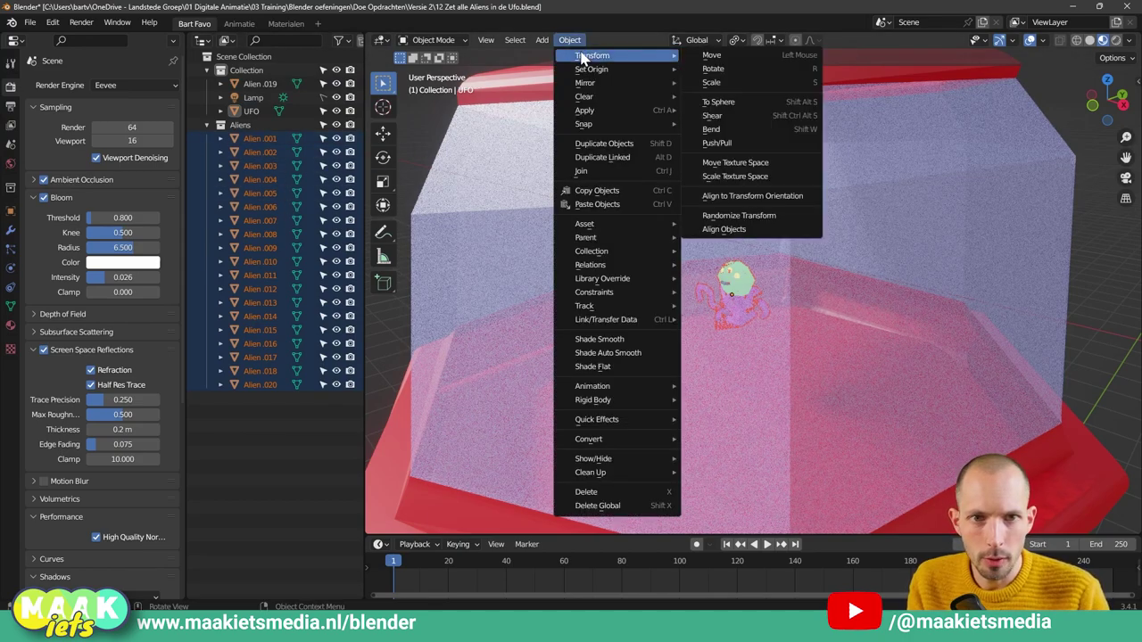
left_click(762, 217)
Step: Draw an annotation arrow from the random seed setting to the location randomize values
scroll(785, 348, "up", 3)
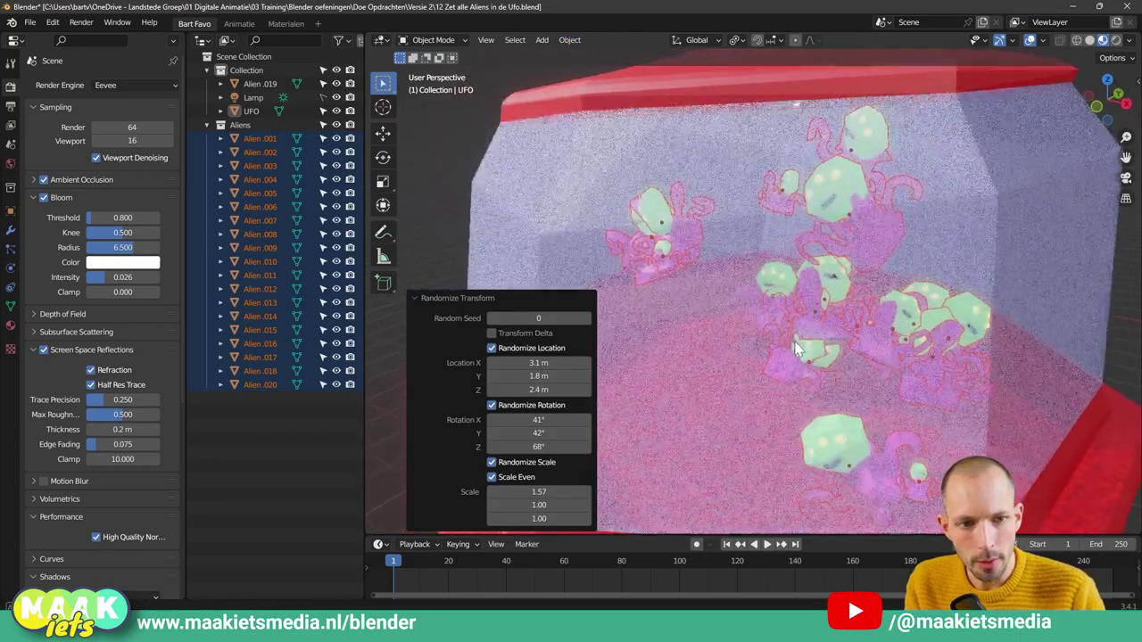
mouse_move(795, 342)
middle_mouse_down()
mouse_move(754, 331)
mouse_move(781, 344)
middle_mouse_up()
mouse_move(843, 174)
left_mouse_down()
mouse_move(580, 330)
mouse_move(580, 55)
left_mouse_up()
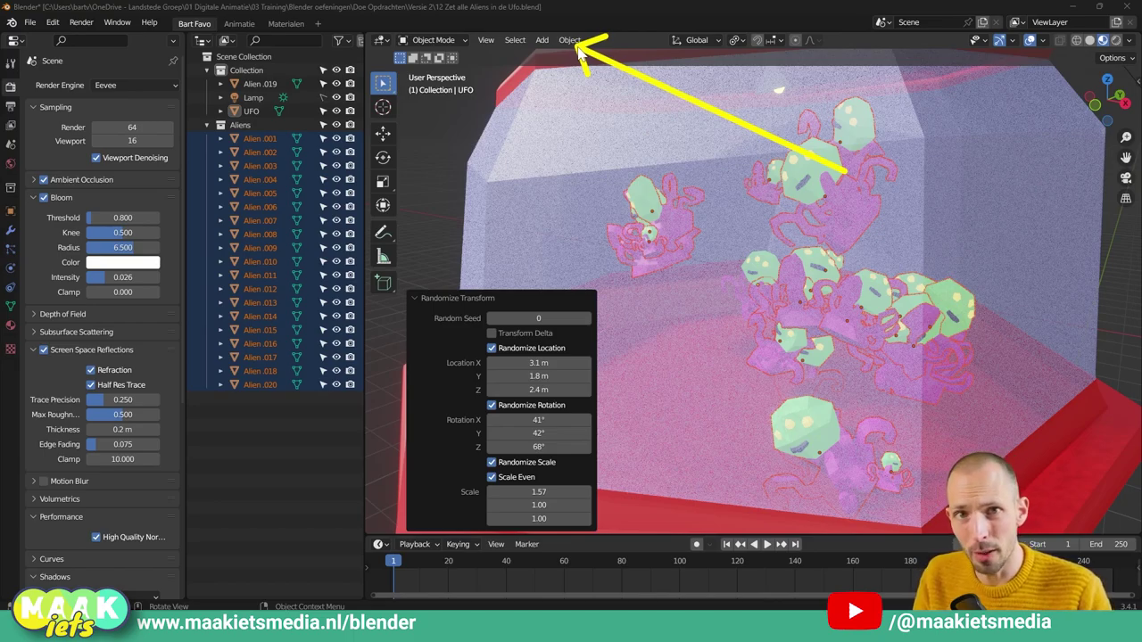
mouse_move(580, 49)
left_mouse_down()
mouse_move(566, 294)
mouse_move(535, 348)
mouse_move(562, 348)
mouse_move(566, 472)
mouse_move(561, 382)
mouse_move(586, 472)
mouse_move(561, 393)
left_mouse_up()
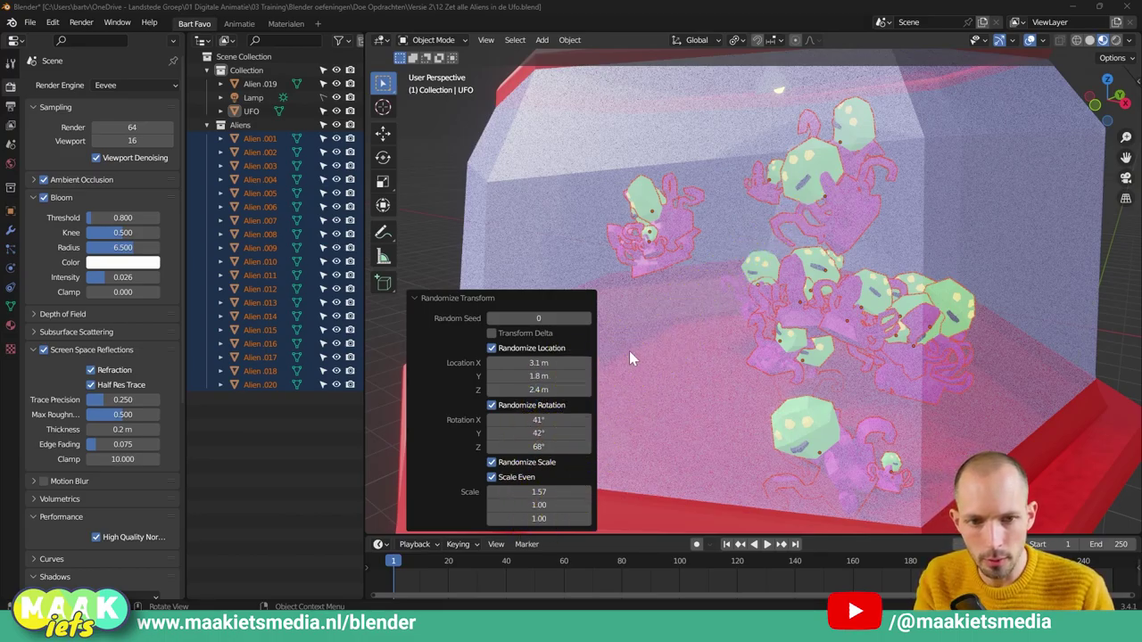
Step: Set the random location range to 3.3, 1.2 and 1.9 m and the scale to 1.72
mouse_move(666, 336)
middle_mouse_down()
mouse_move(726, 337)
mouse_move(667, 322)
mouse_move(698, 334)
middle_mouse_up()
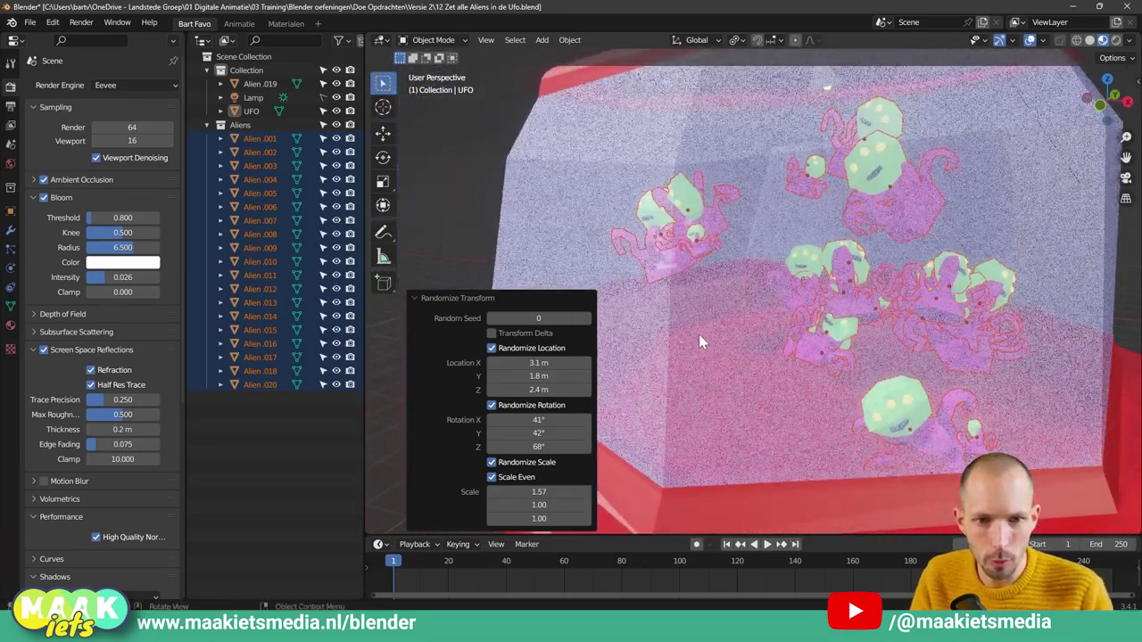
mouse_move(557, 362)
left_mouse_down()
mouse_move(571, 363)
mouse_move(571, 376)
mouse_move(509, 375)
mouse_move(557, 390)
mouse_move(509, 390)
mouse_move(562, 420)
mouse_move(517, 420)
mouse_move(571, 433)
mouse_move(522, 446)
left_mouse_up()
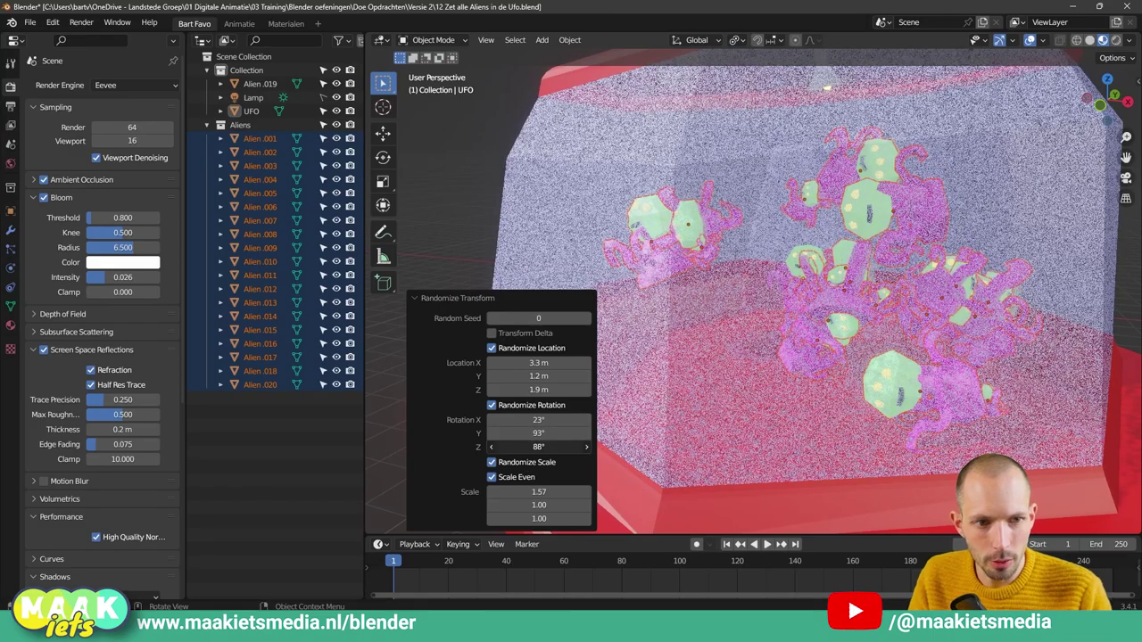
left_click_drag(542, 492, 571, 492)
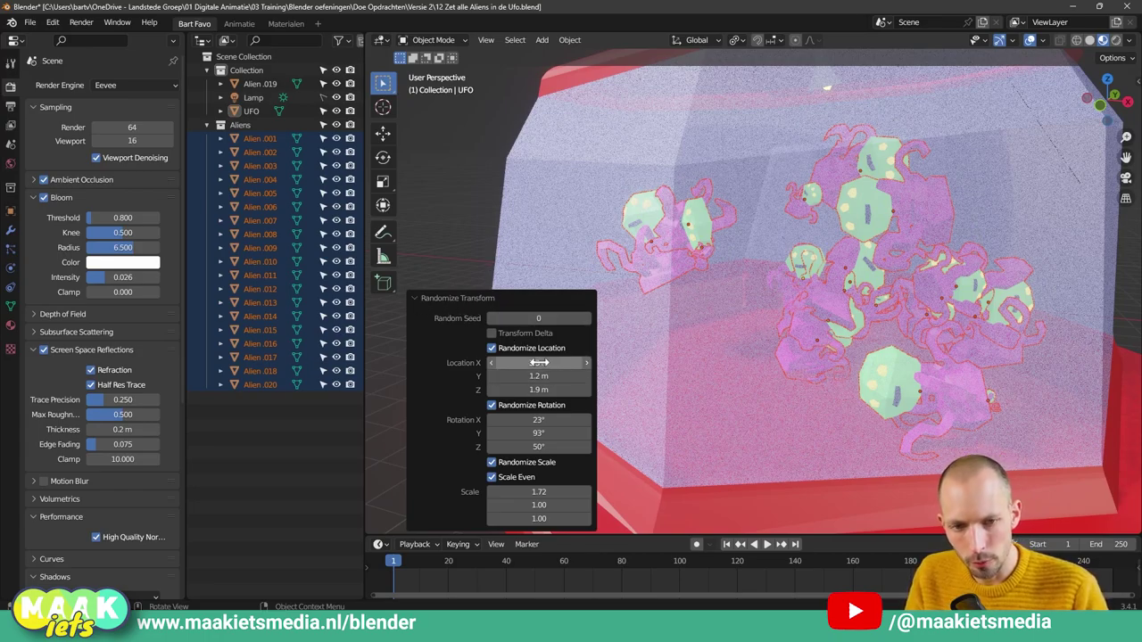
Step: Deselect everything and orbit around the UFO to view the aliens scattered in its dome
left_click(415, 298)
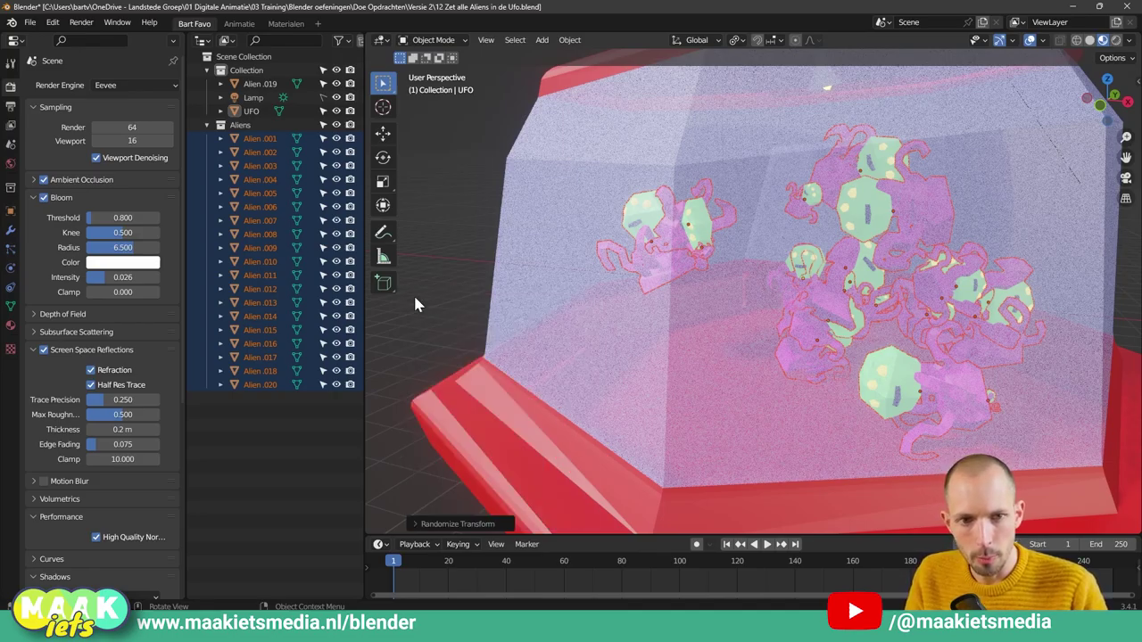
left_click(427, 268)
mouse_move(428, 269)
middle_mouse_down()
mouse_move(576, 306)
mouse_move(517, 300)
mouse_move(434, 336)
mouse_move(477, 355)
mouse_move(624, 300)
middle_mouse_up()
scroll(699, 304, "up", 3)
scroll(700, 304, "down", 3)
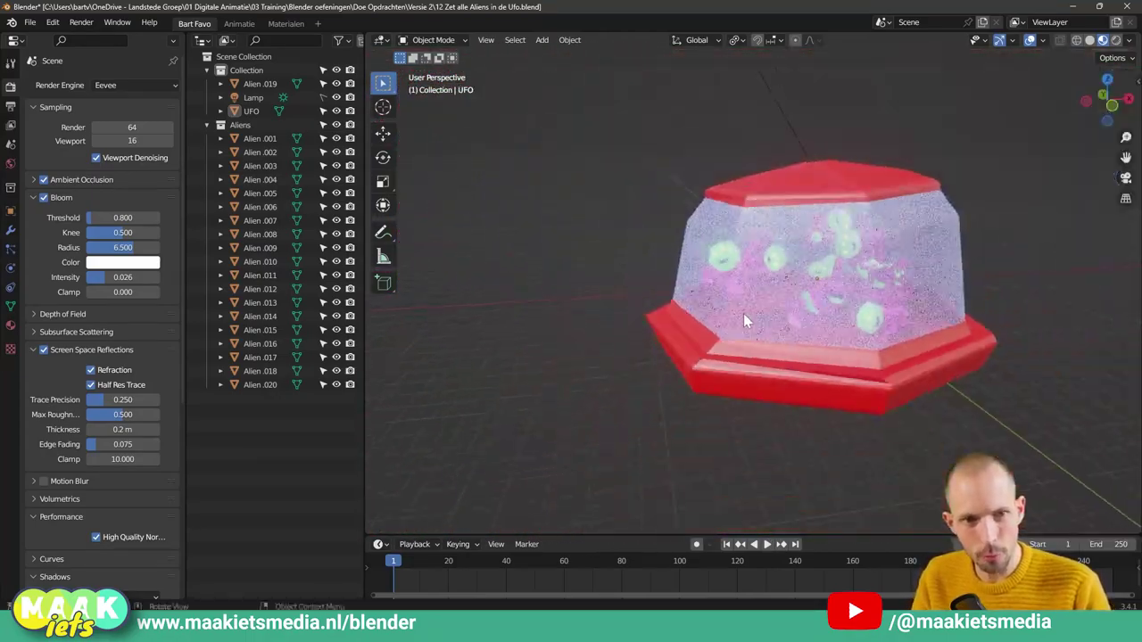
scroll(745, 314, "up", 1)
middle_click_drag(745, 314, 805, 331)
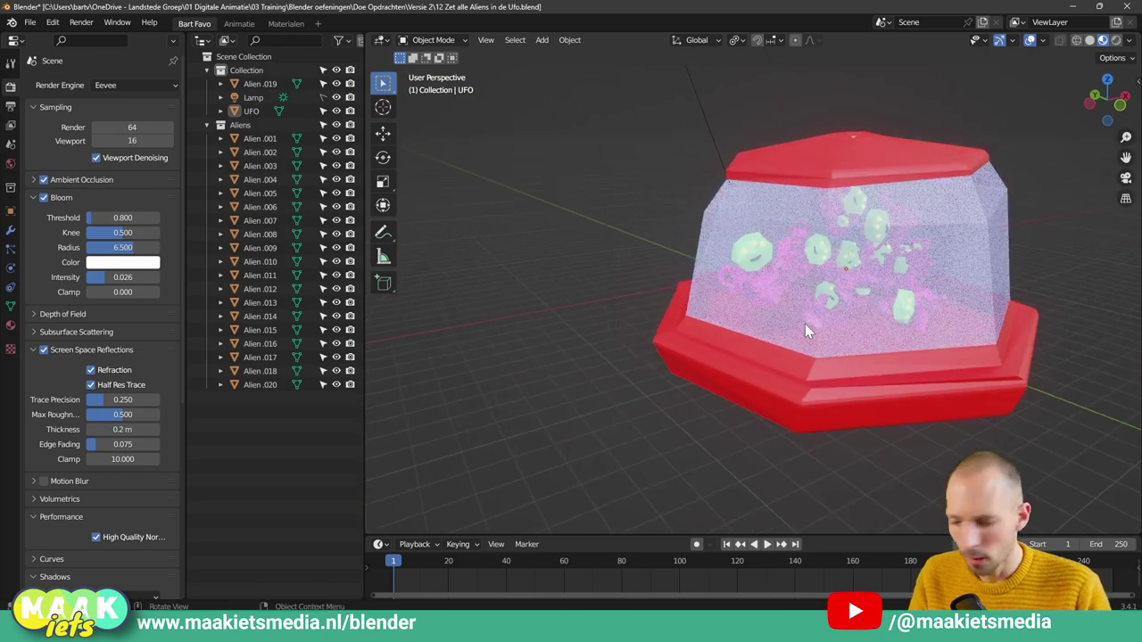